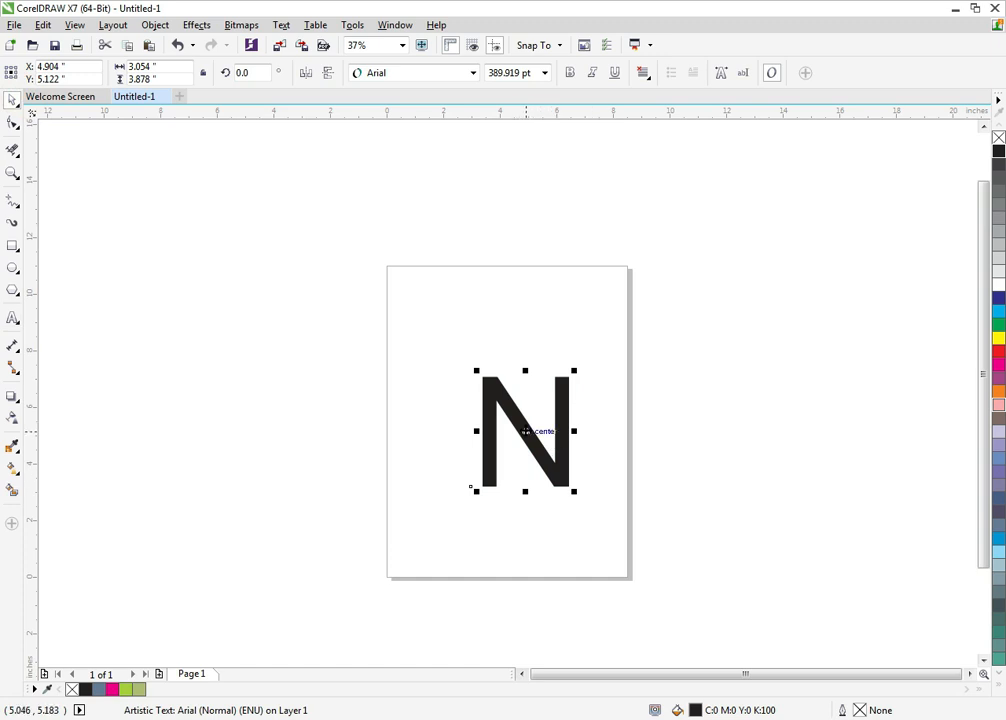
# Change the font style of the letter N to Arial Bold
pyautogui.scroll(2, 514, 405)
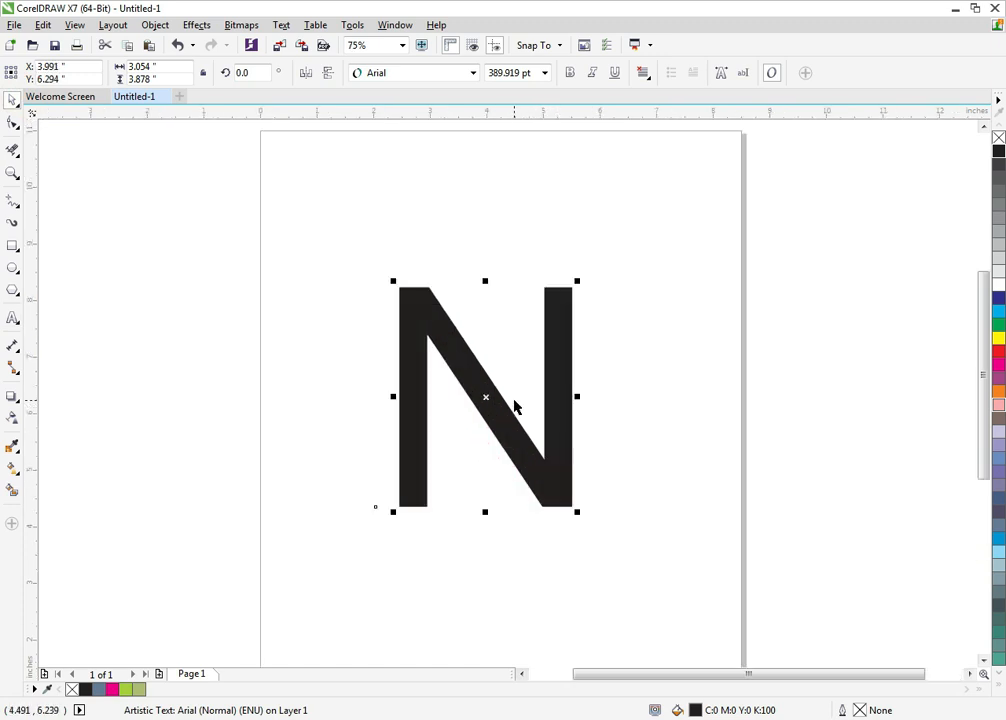
pyautogui.click(473, 75)
pyautogui.moveTo(440, 111)
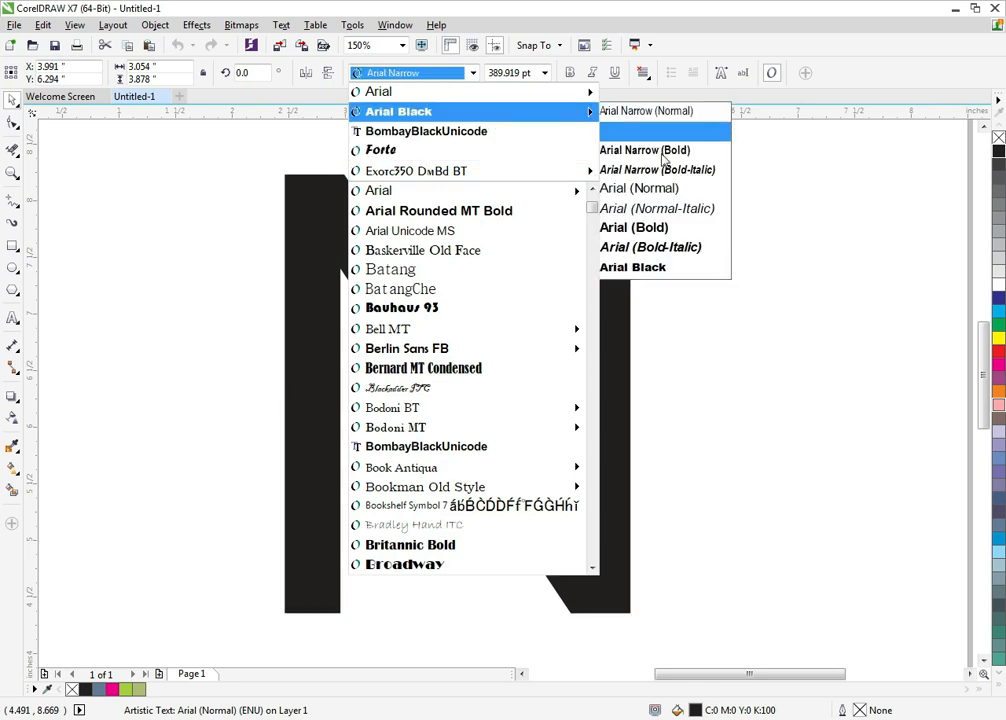
pyautogui.click(679, 228)
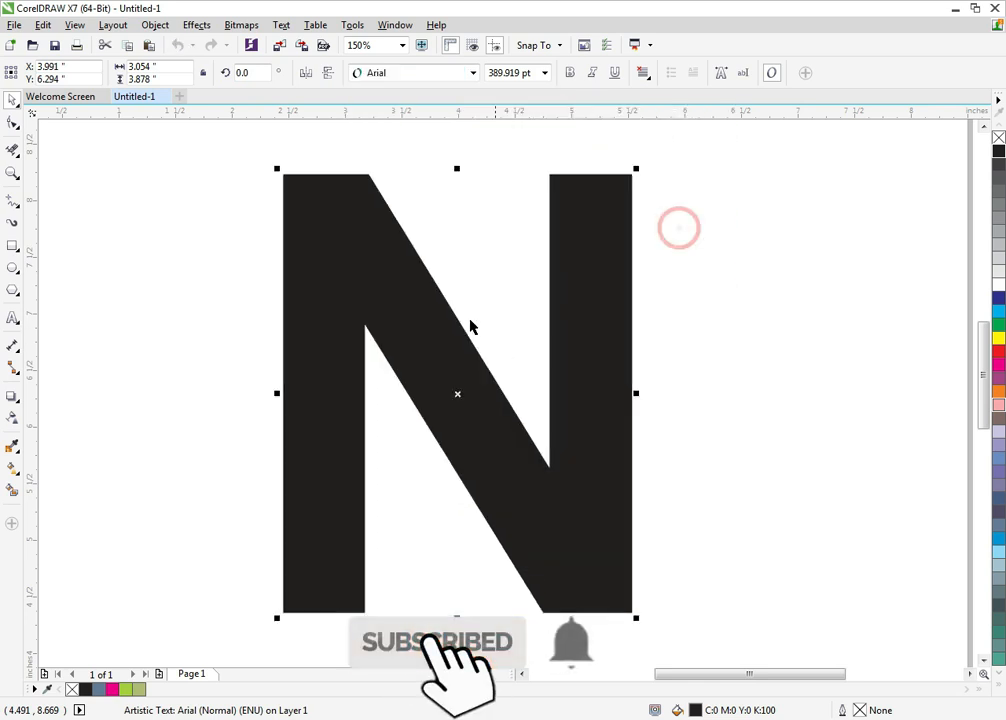
# Stretch the N to about 4.28 in wide and 5.3 in high and move it up slightly on the page
pyautogui.scroll(-2, 472, 327)
pyautogui.moveTo(514, 337); pyautogui.dragTo(541, 344)
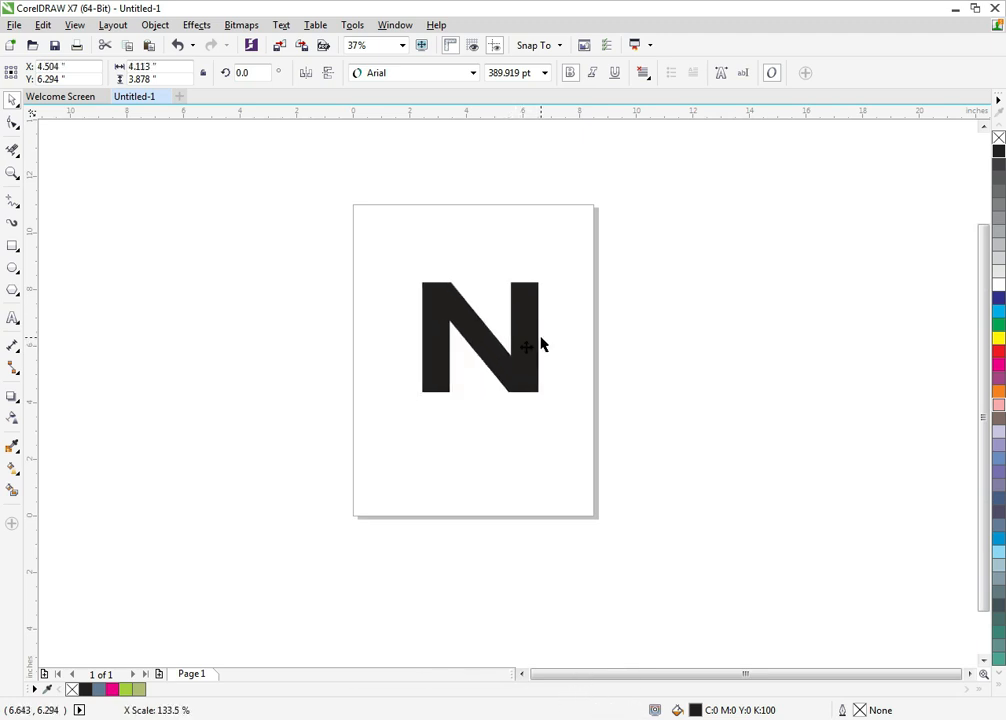
pyautogui.moveTo(478, 397); pyautogui.dragTo(480, 435)
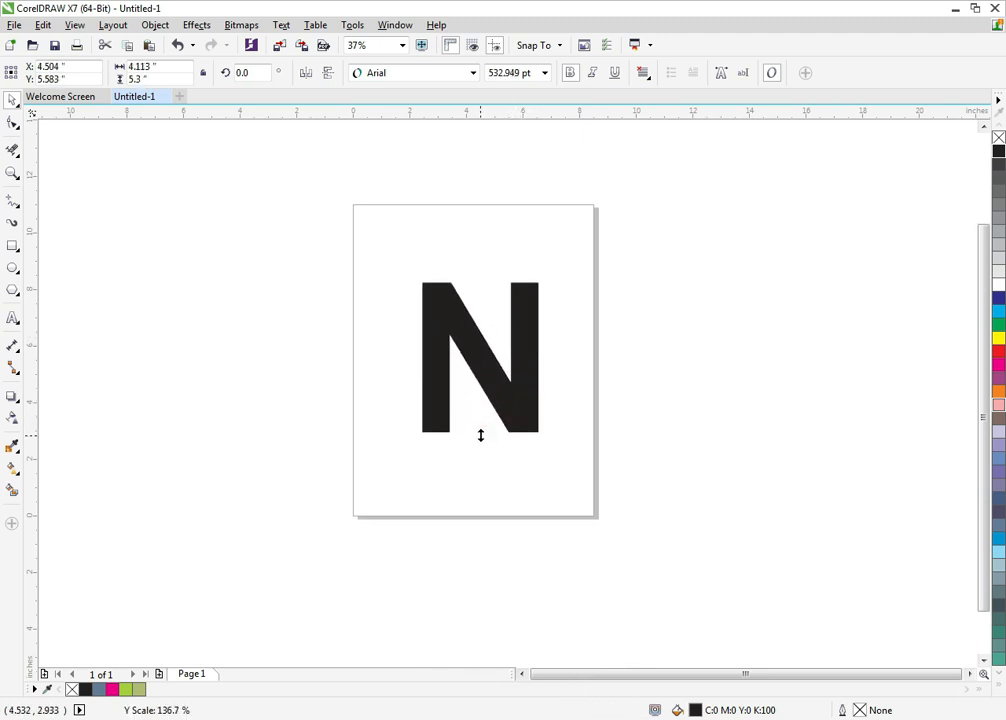
pyautogui.moveTo(543, 357); pyautogui.dragTo(548, 357)
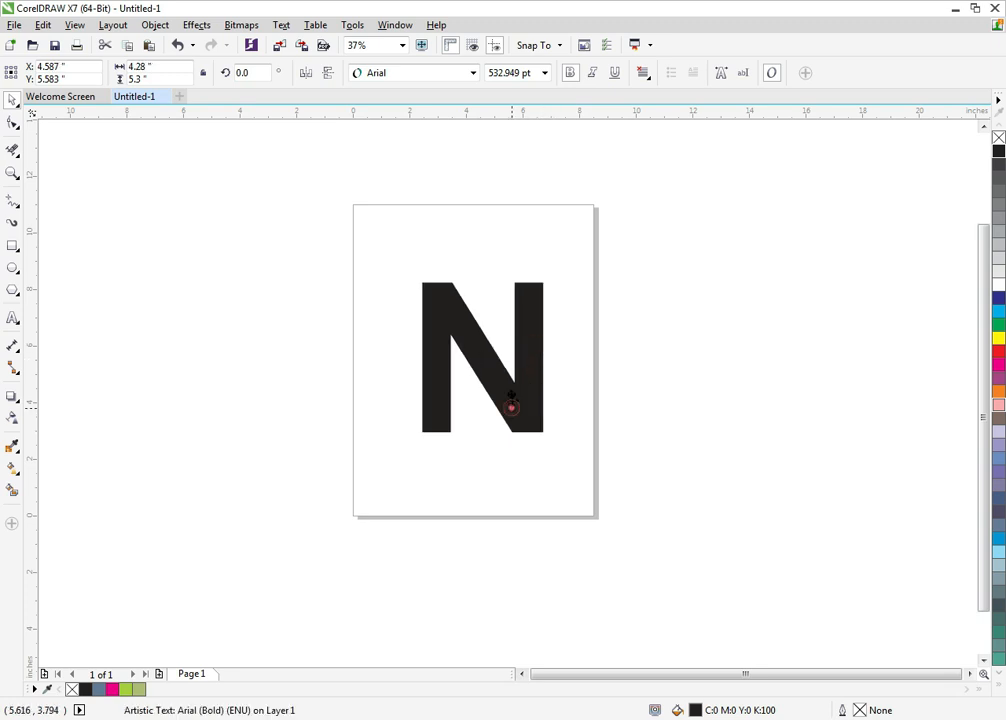
pyautogui.moveTo(512, 408); pyautogui.dragTo(511, 390)
# Remove the fill from the N and give it a black outline
pyautogui.scroll(2, 462, 327)
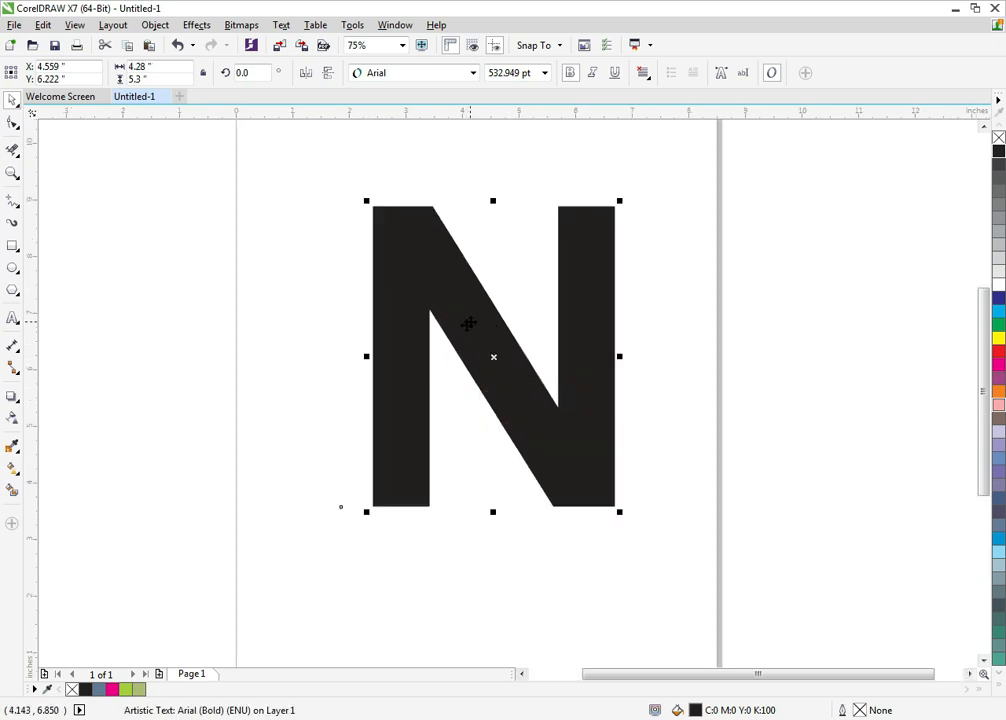
pyautogui.click(998, 140)
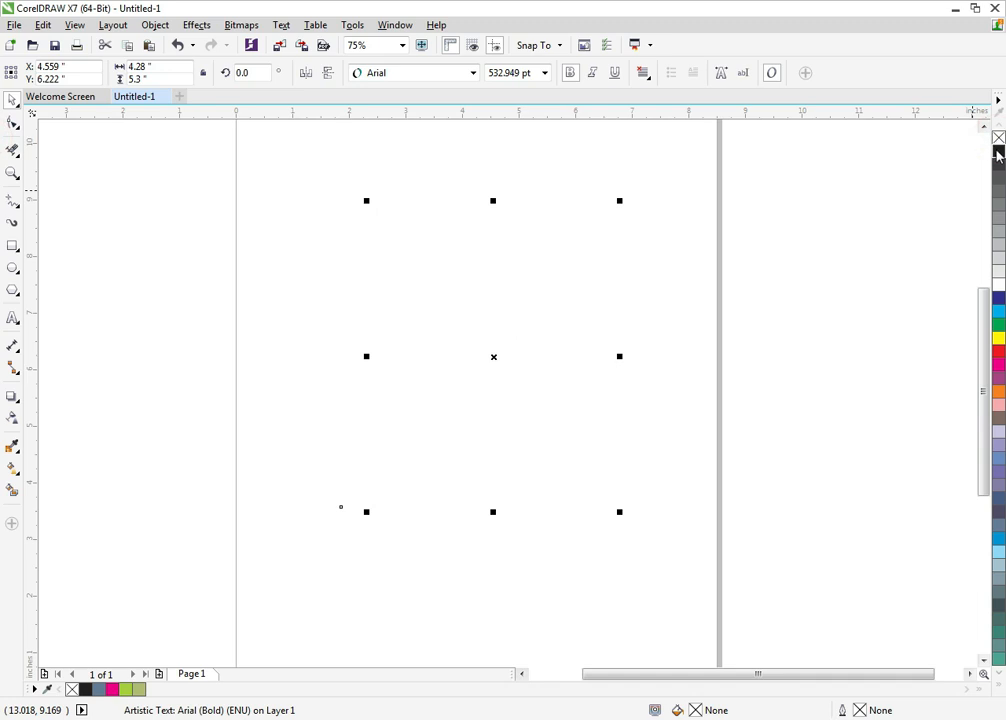
pyautogui.rightClick(998, 152)
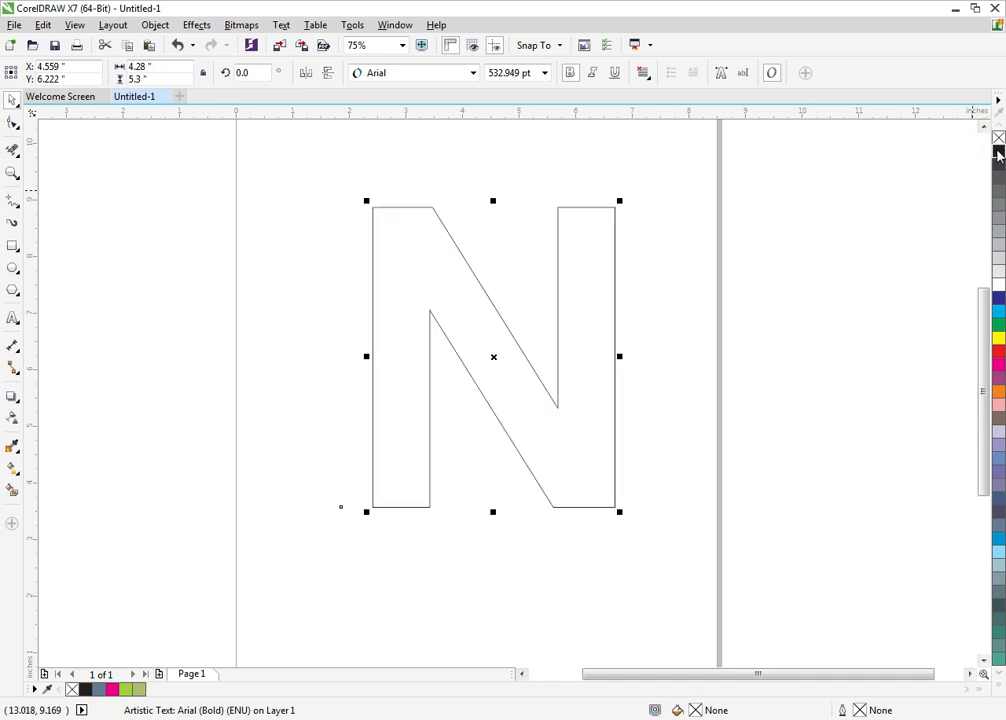
pyautogui.click(699, 380)
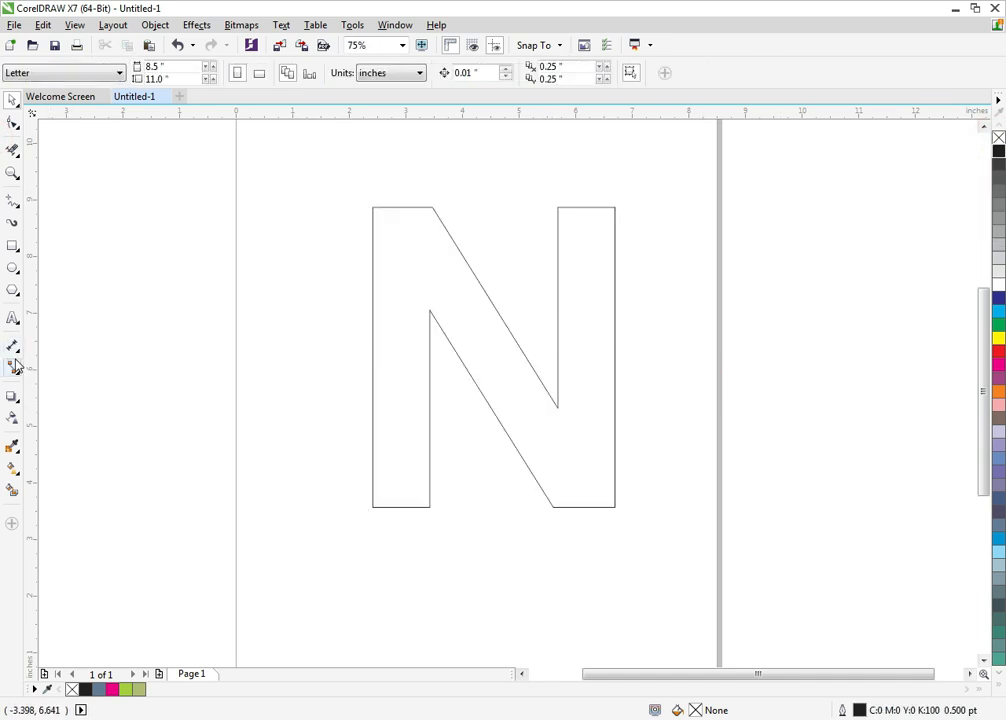
# Draw a straight line about 6.77 in long from the left stem's inner bottom corner to a point above the letter, with the Freehand tool
pyautogui.click(12, 202)
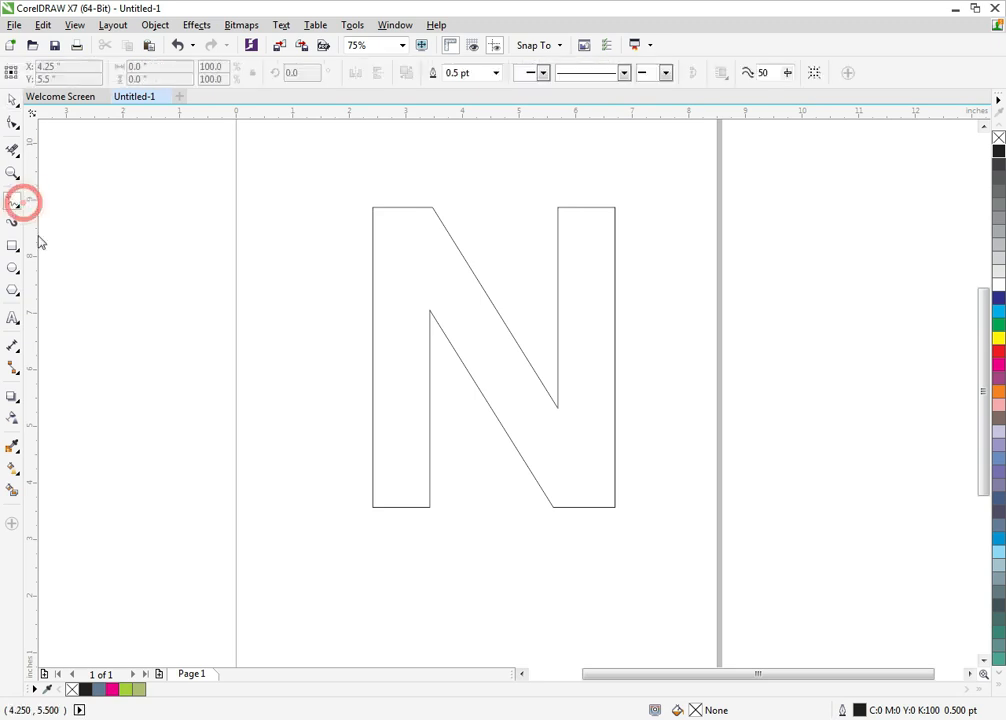
pyautogui.click(430, 507)
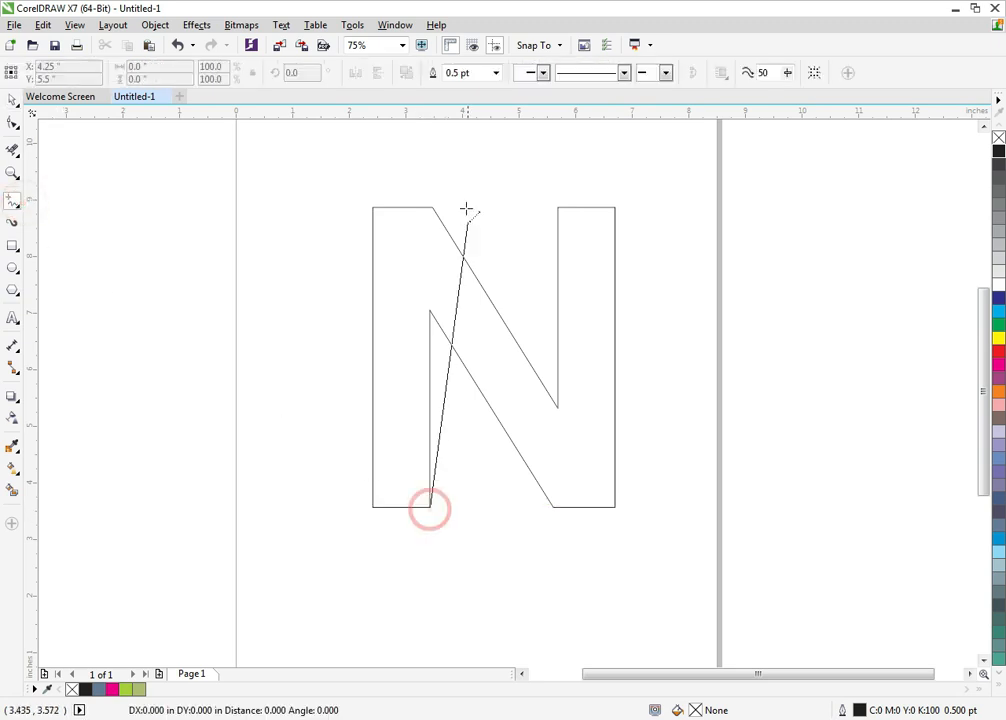
pyautogui.click(508, 131)
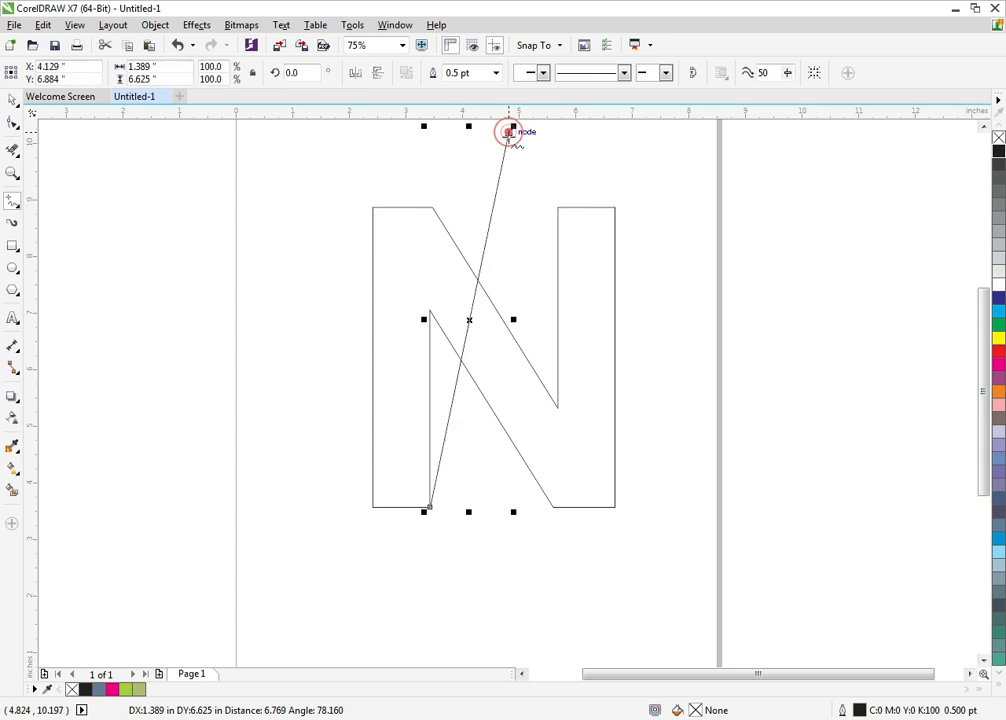
pyautogui.click(12, 101)
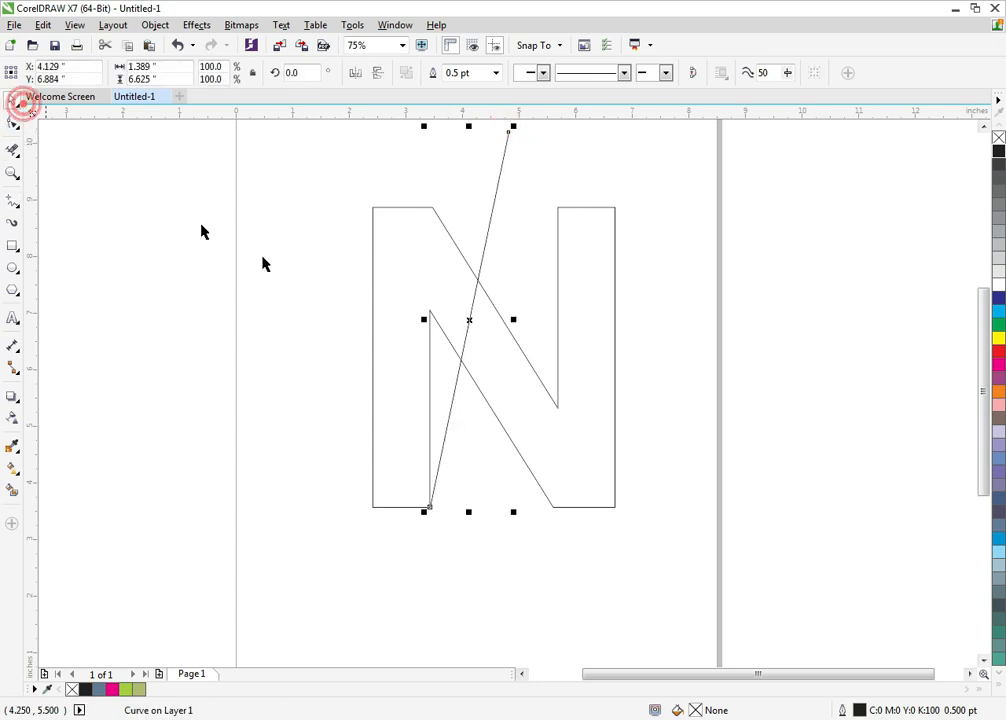
# Convert the N to curves and shorten its left stem by raising the two bottom nodes to about 6 in on the vertical ruler
pyautogui.click(265, 240)
pyautogui.click(391, 294)
pyautogui.click(264, 291)
pyautogui.click(376, 277)
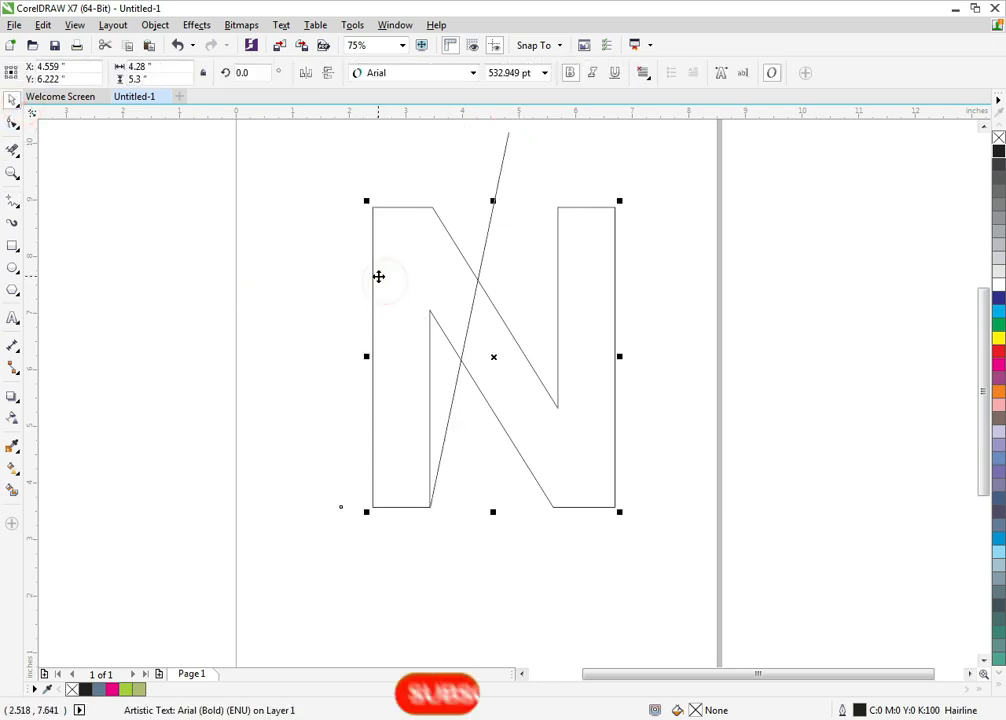
pyautogui.rightClick(379, 278)
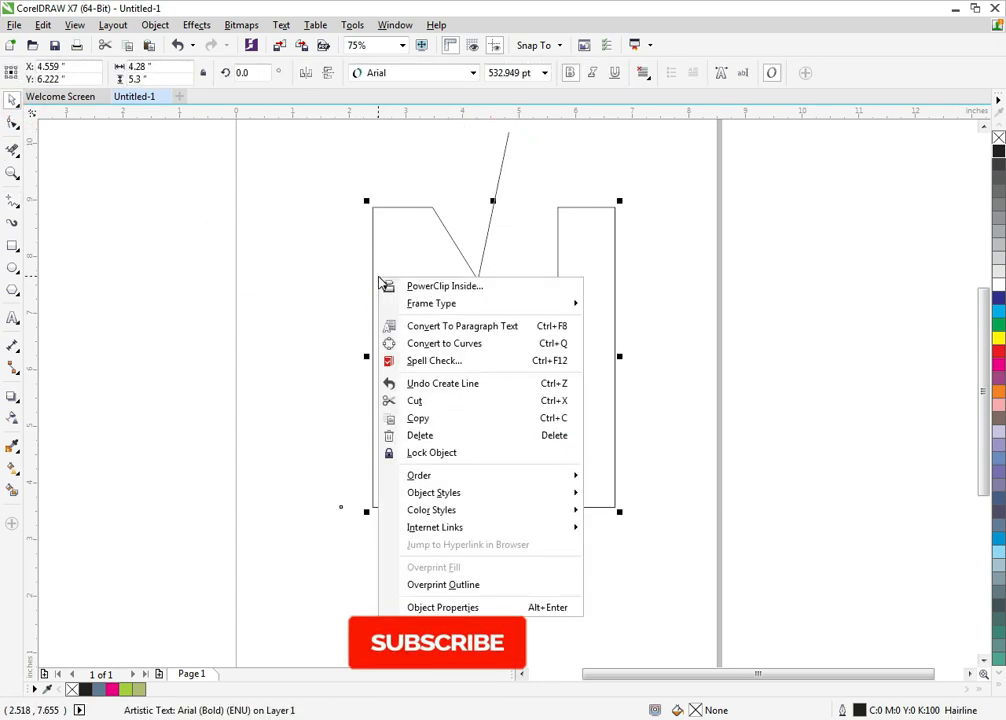
pyautogui.click(450, 343)
pyautogui.click(13, 123)
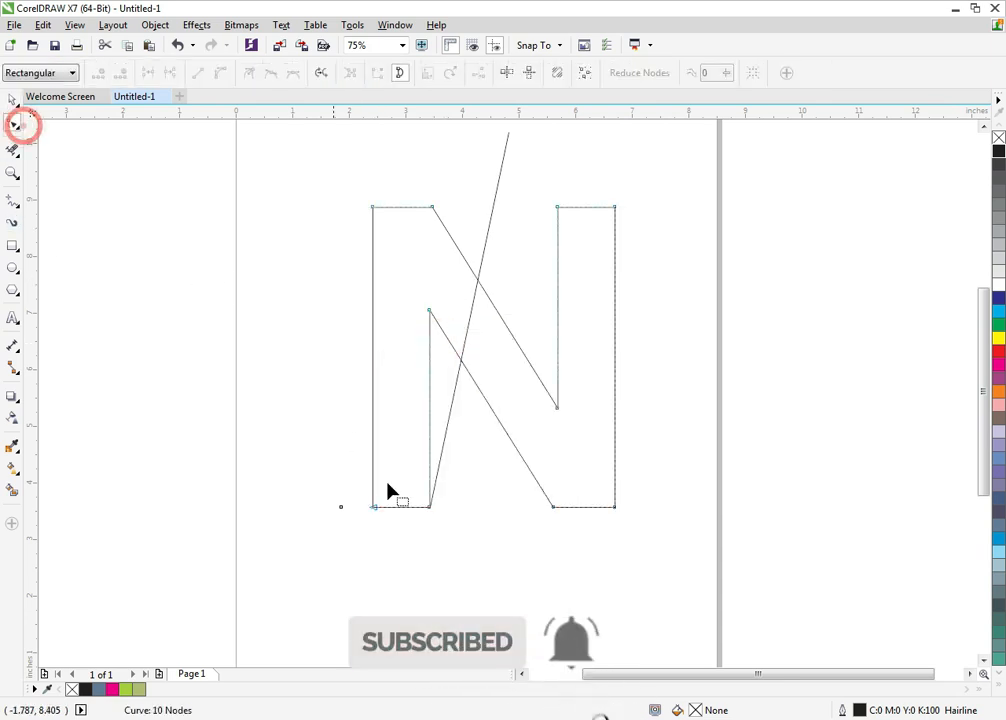
pyautogui.moveTo(341, 487); pyautogui.dragTo(378, 372)
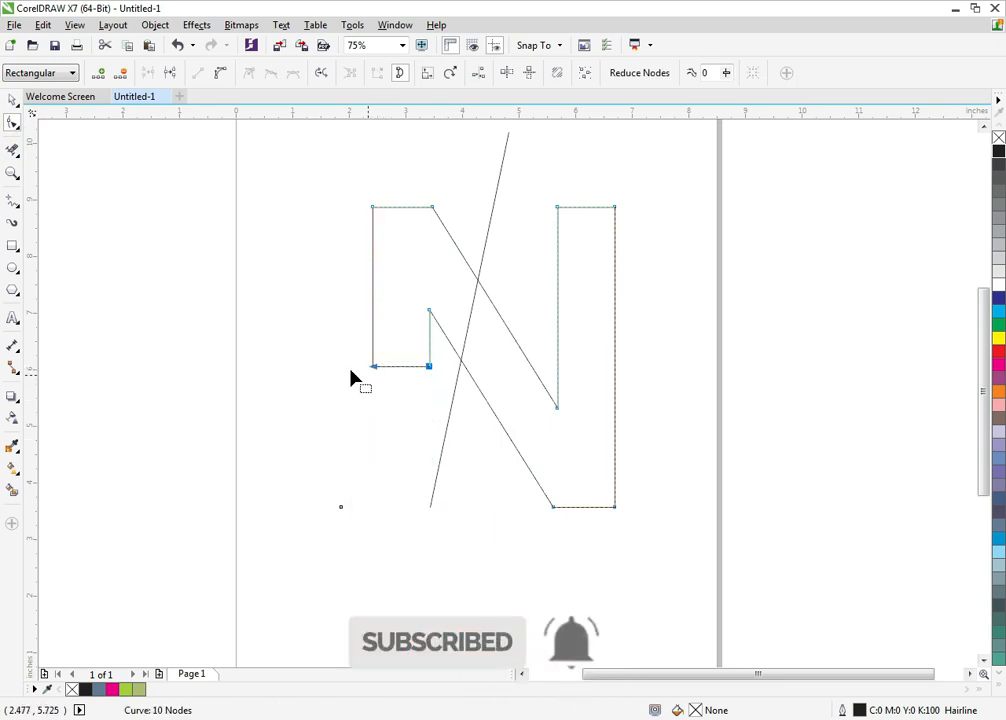
# Convert the diagonal line to a curve and bend it with its handles into an S shape about 2 in wide
pyautogui.click(12, 99)
pyautogui.click(283, 355)
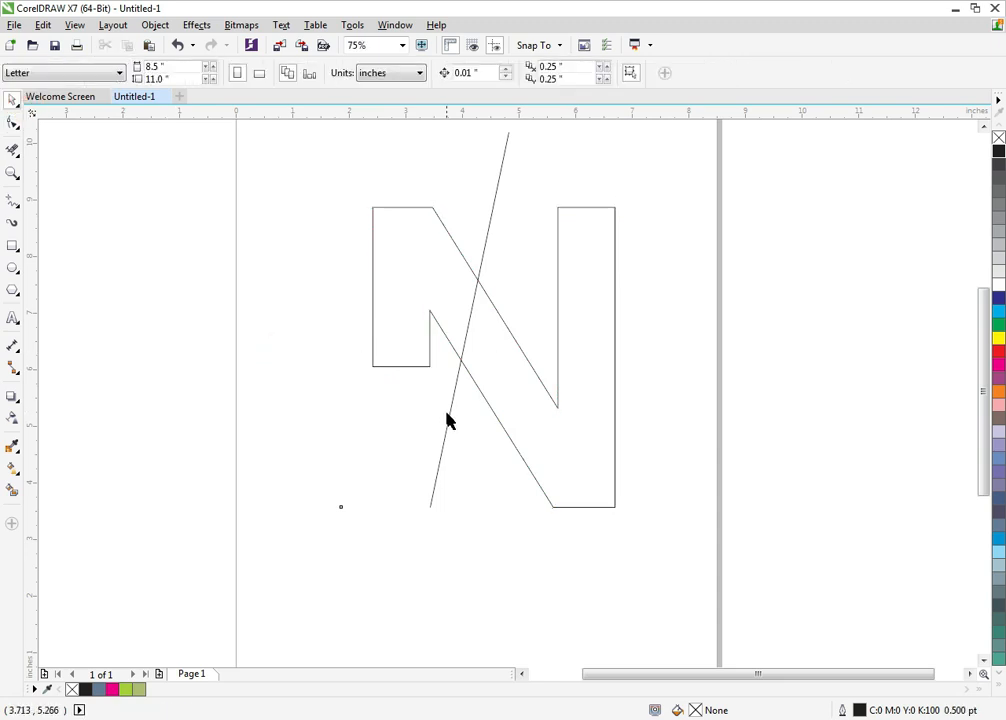
pyautogui.click(448, 419)
pyautogui.click(12, 121)
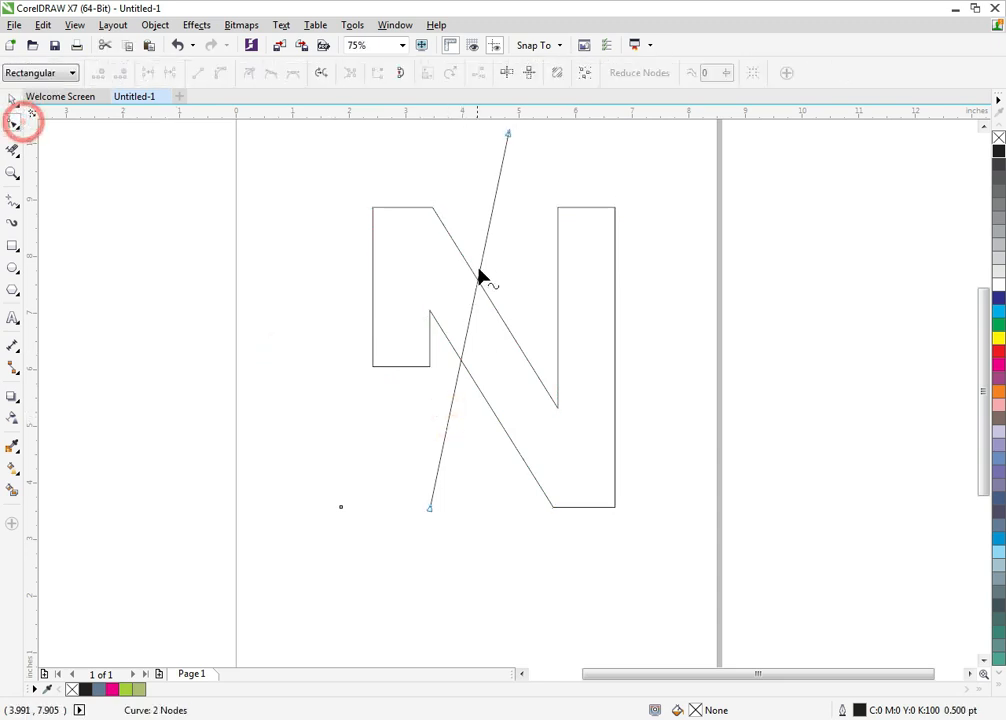
pyautogui.rightClick(474, 299)
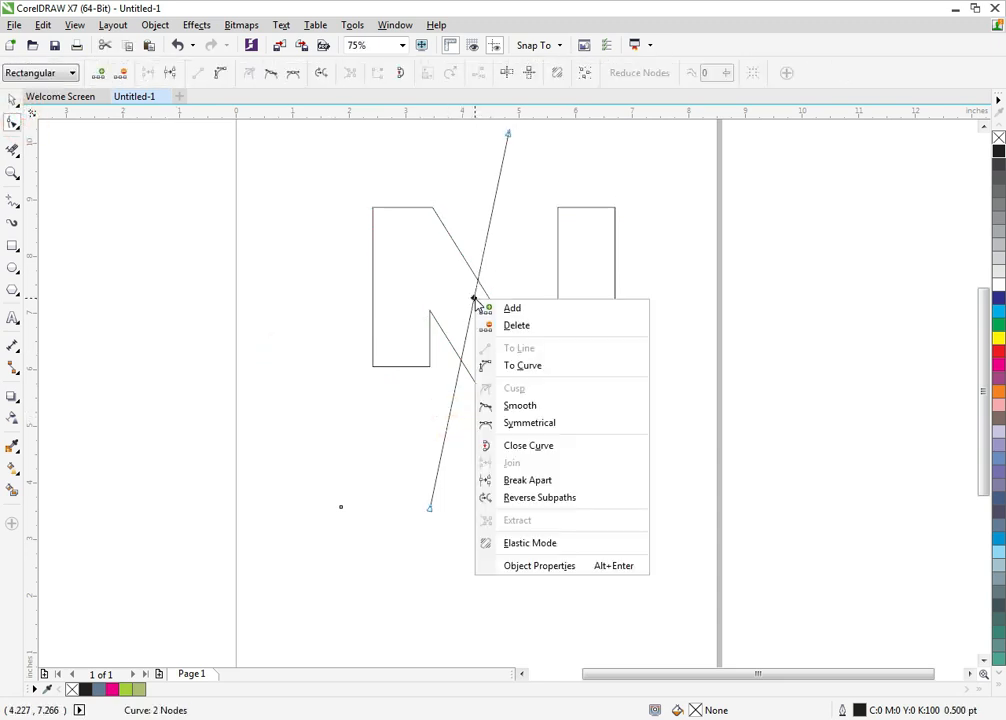
pyautogui.click(522, 366)
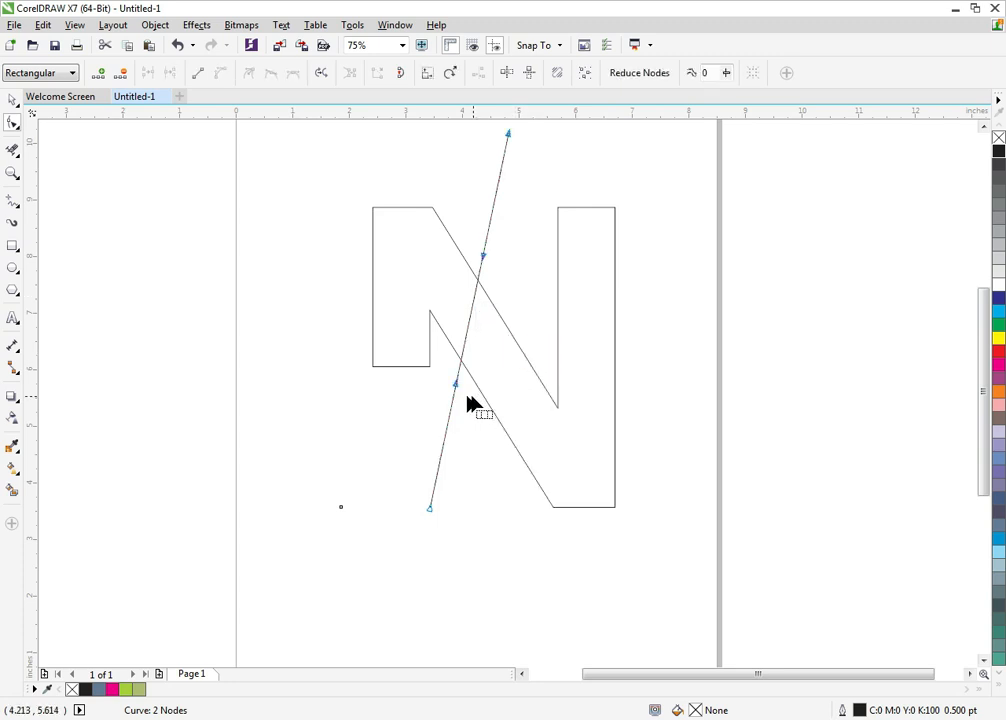
pyautogui.moveTo(483, 253); pyautogui.dragTo(560, 280)
pyautogui.moveTo(455, 384); pyautogui.dragTo(373, 314)
pyautogui.moveTo(566, 278); pyautogui.dragTo(603, 291)
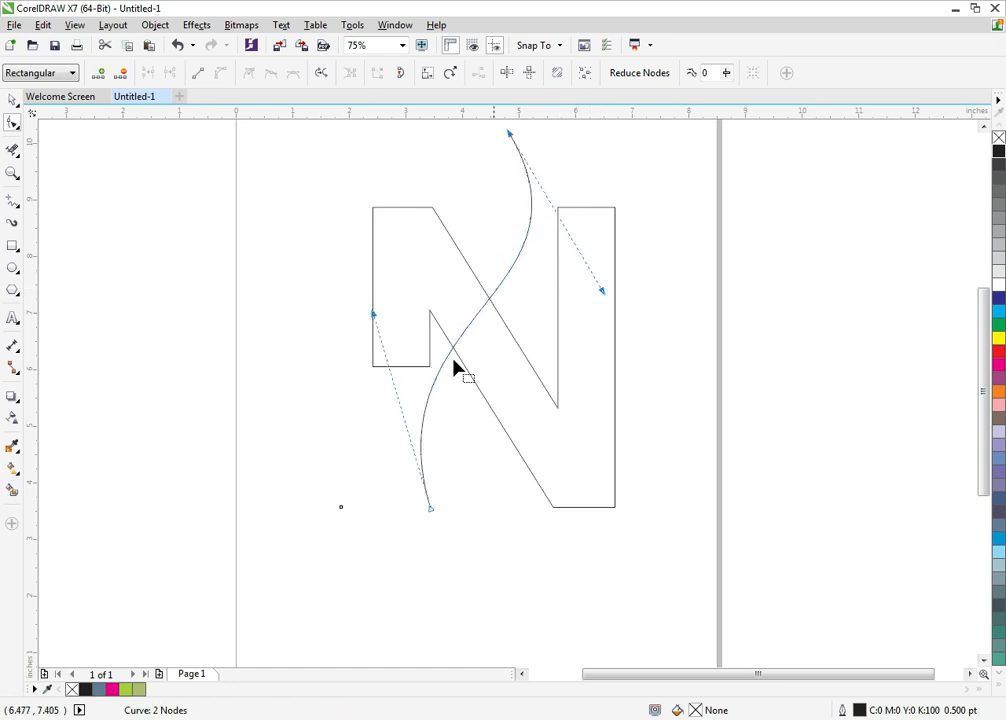
pyautogui.moveTo(373, 313); pyautogui.dragTo(358, 302)
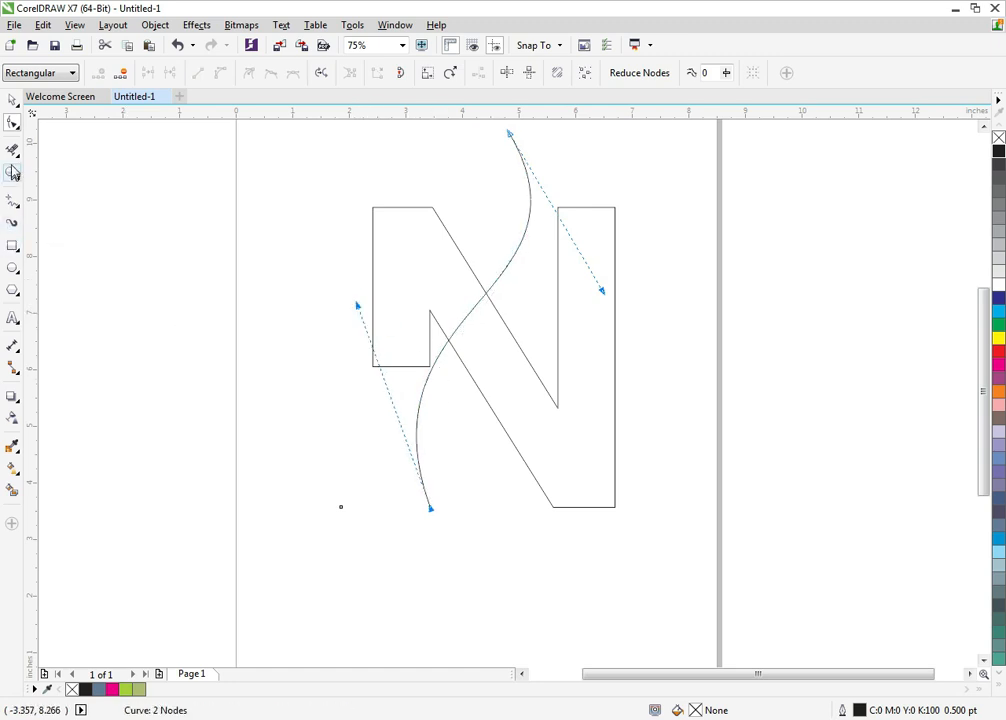
# Close the S-curve with a straight segment from its upper end to its lower end and convert that segment to a curve
pyautogui.click(15, 203)
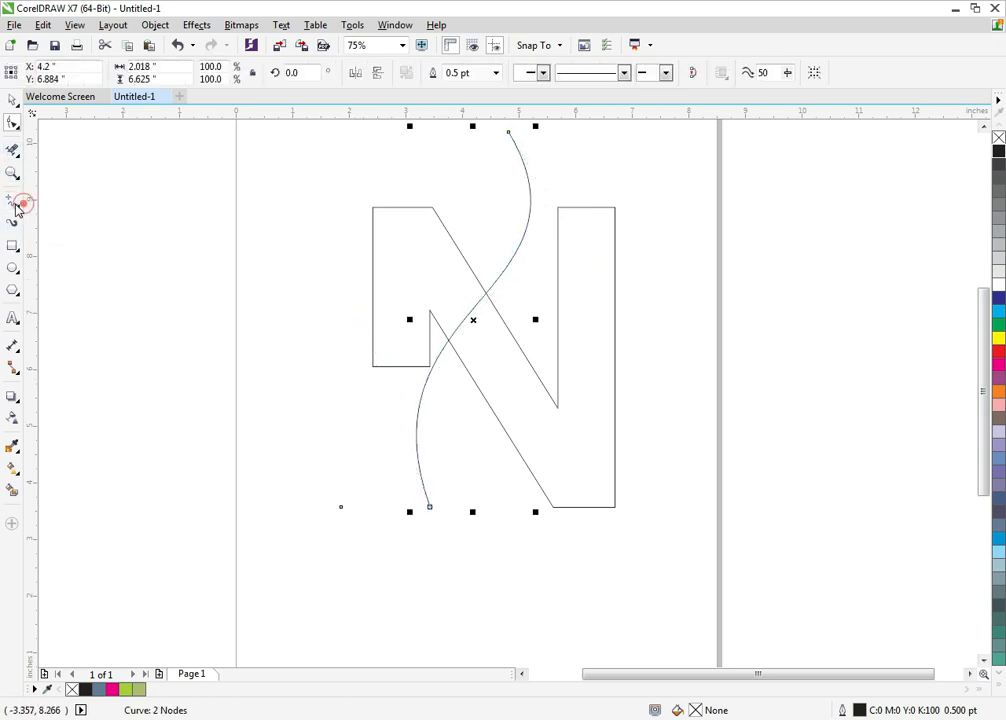
pyautogui.click(509, 133)
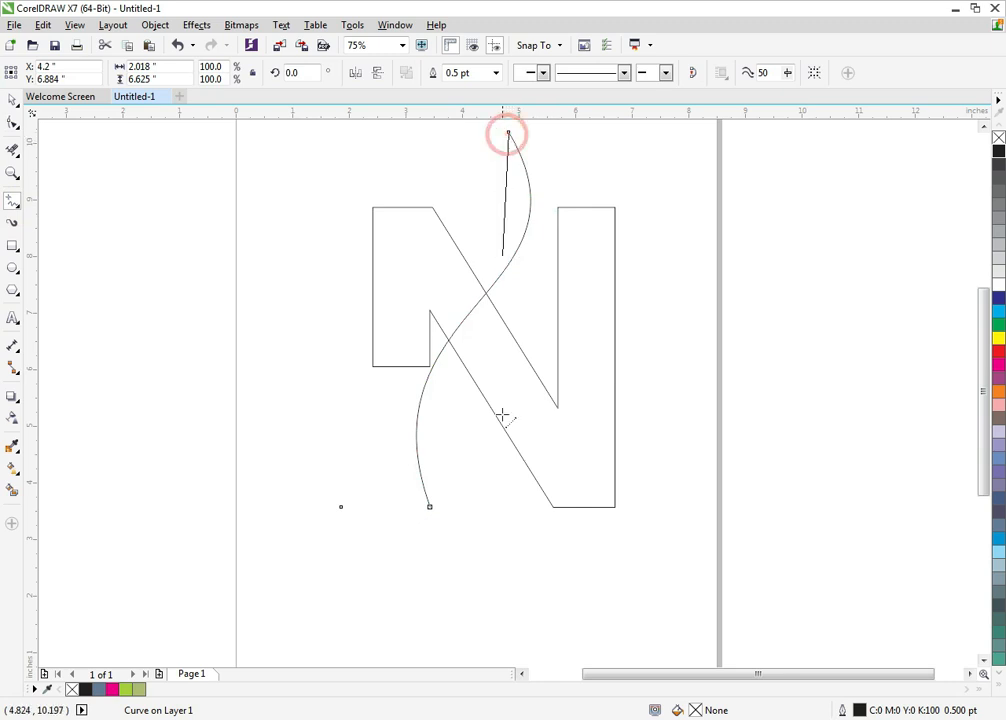
pyautogui.click(430, 507)
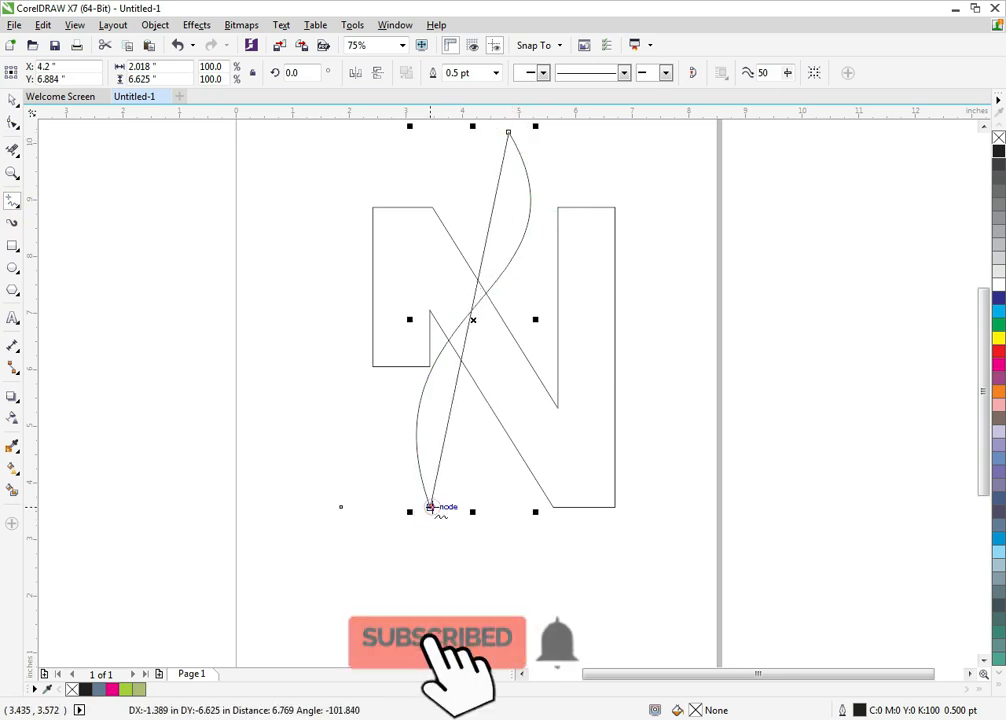
pyautogui.click(13, 121)
pyautogui.rightClick(484, 247)
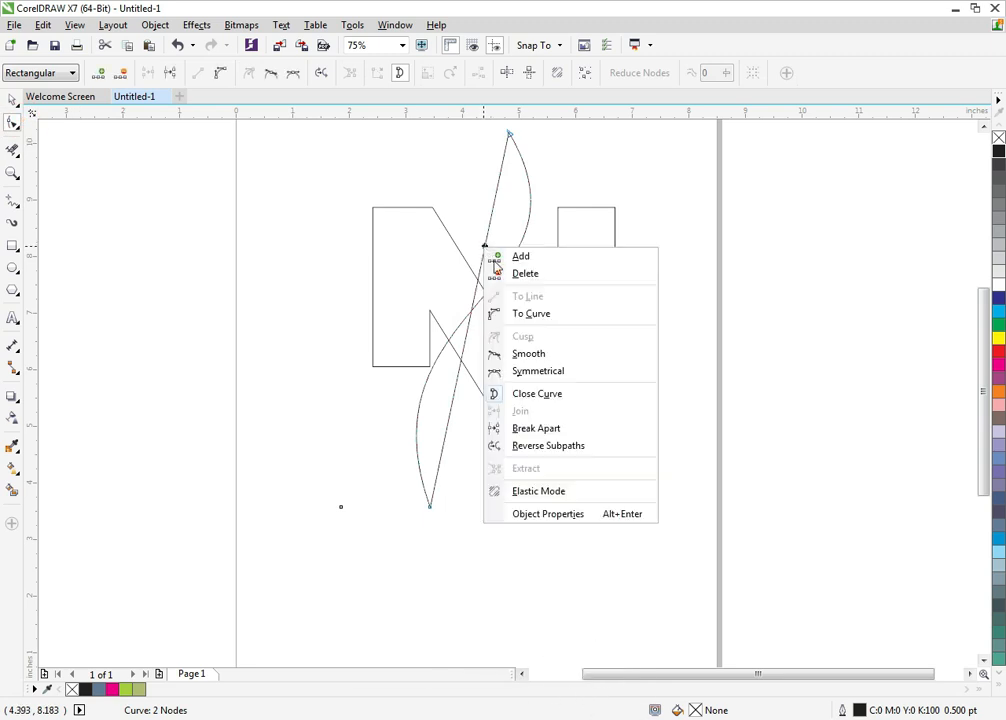
pyautogui.click(528, 318)
# Bend the closing segment into a second S-curve left of the first, forming a flame-like shape about 2.63 in wide
pyautogui.moveTo(454, 387); pyautogui.dragTo(288, 272)
pyautogui.moveTo(482, 256); pyautogui.dragTo(540, 267)
pyautogui.moveTo(357, 305)
pyautogui.mouseDown()
pyautogui.moveTo(341, 294)
pyautogui.moveTo(348, 299)
pyautogui.mouseUp()
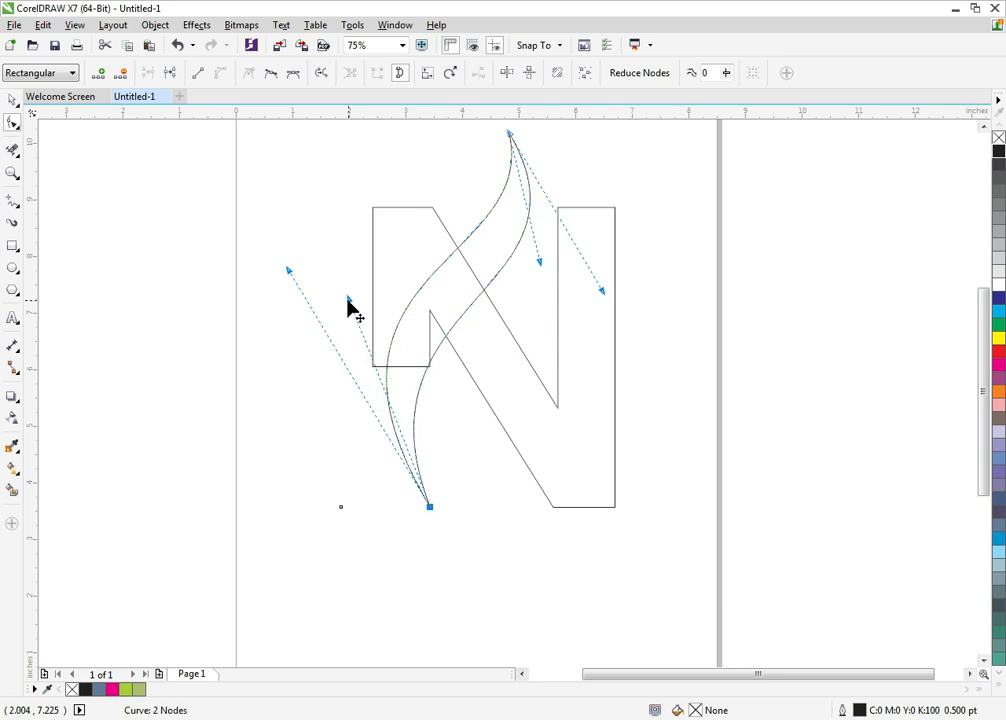
pyautogui.moveTo(284, 270); pyautogui.dragTo(269, 230)
pyautogui.moveTo(540, 268); pyautogui.dragTo(562, 259)
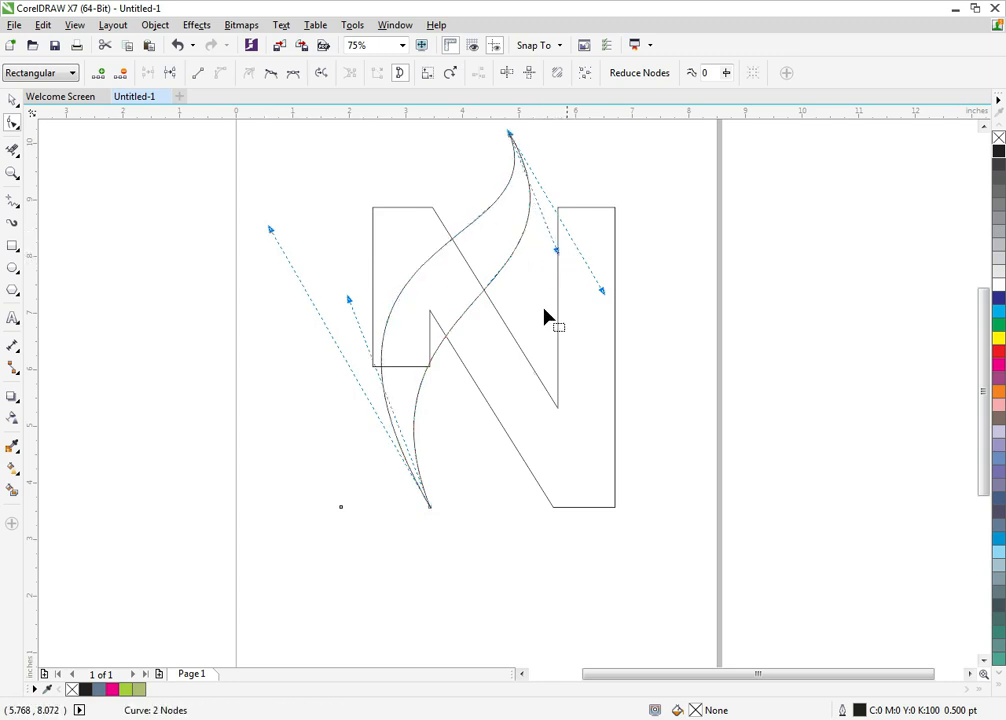
# Draw a separate straight line between the flame shape's upper and lower tips and convert it to a curve
pyautogui.click(14, 204)
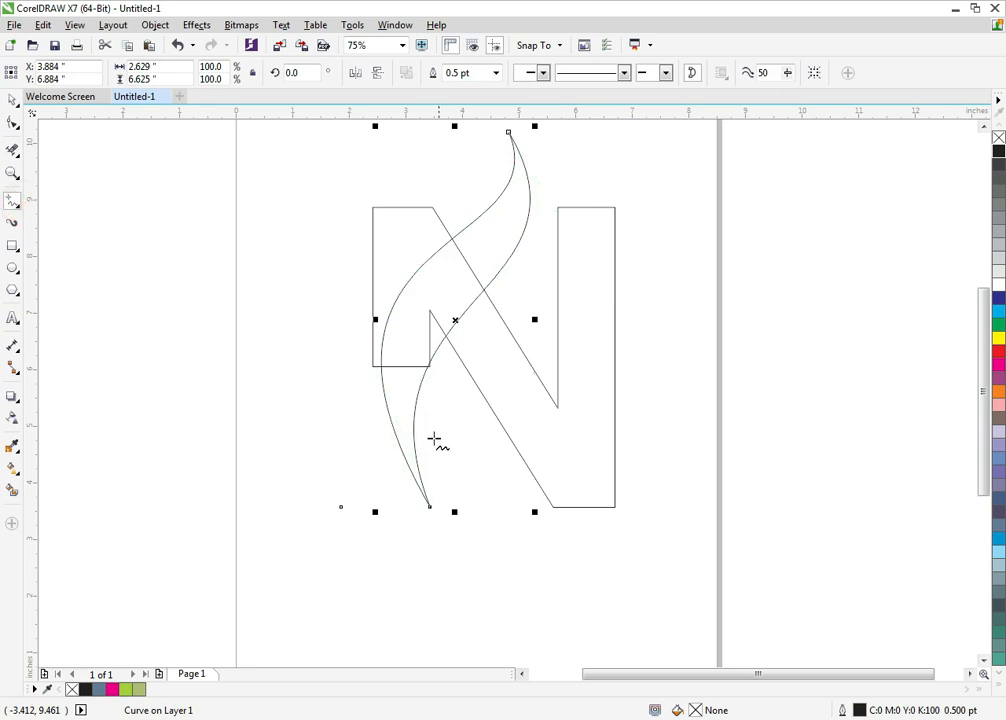
pyautogui.click(508, 132)
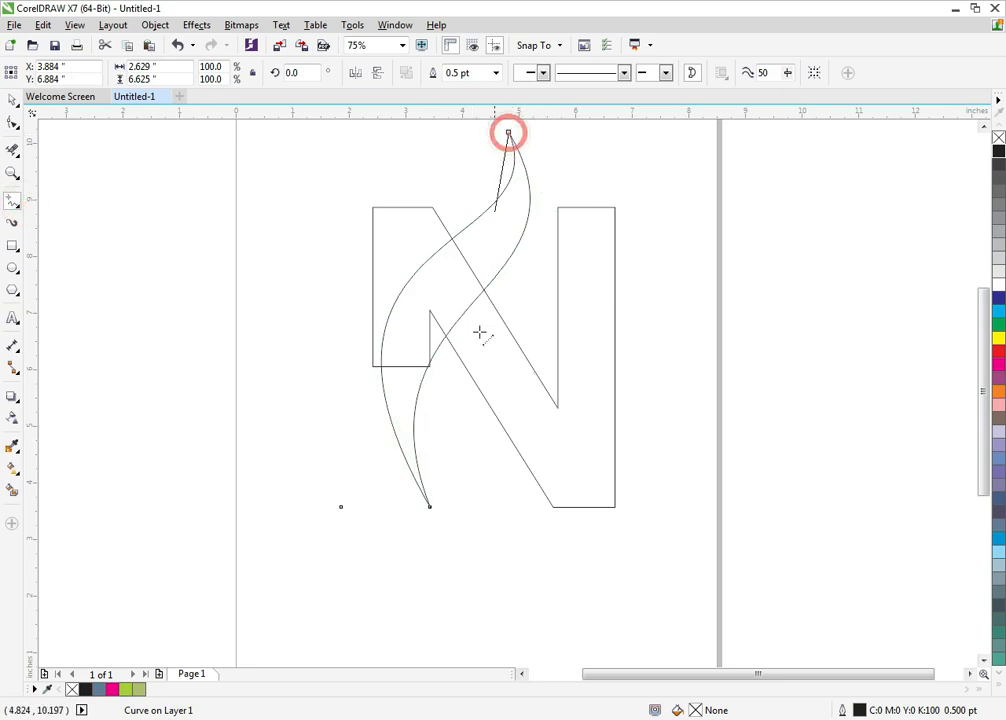
pyautogui.click(430, 507)
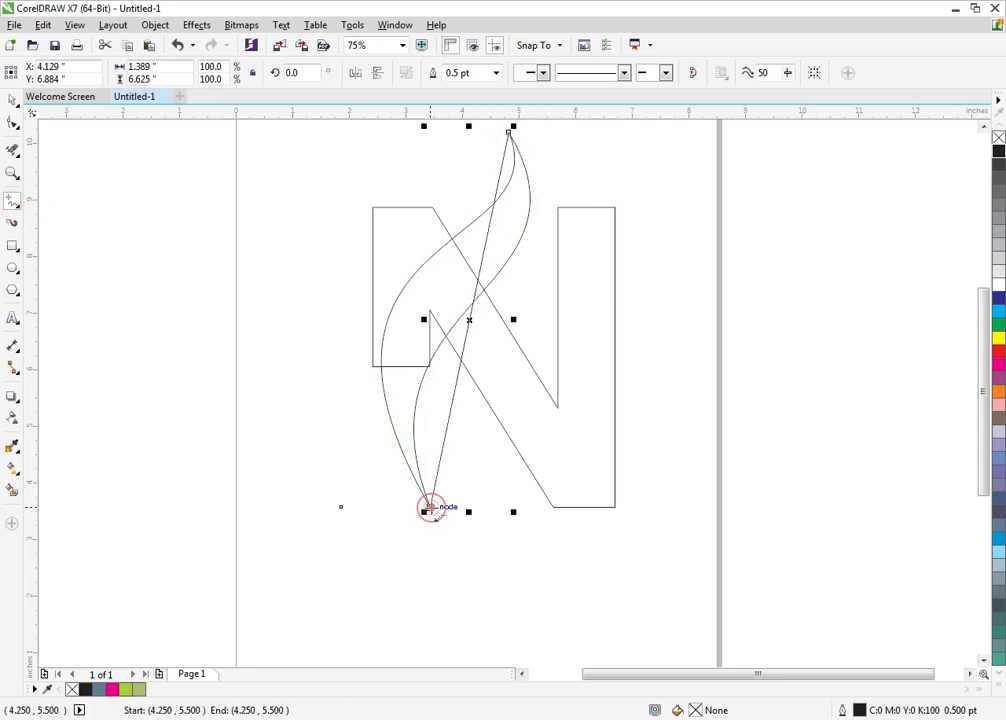
pyautogui.click(14, 124)
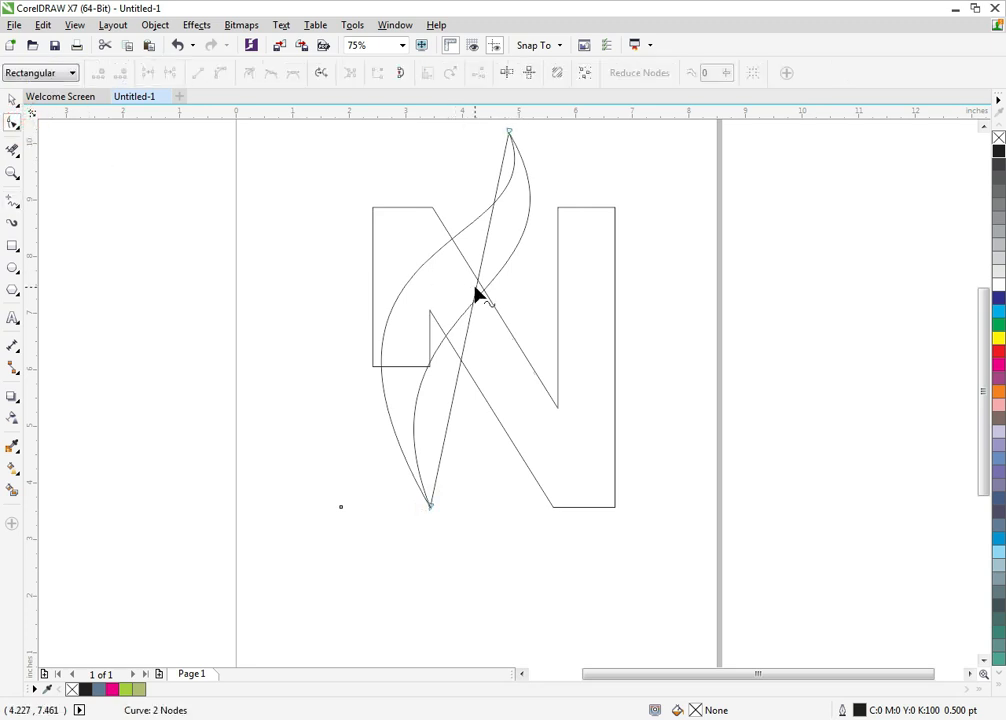
pyautogui.rightClick(478, 293)
pyautogui.click(505, 358)
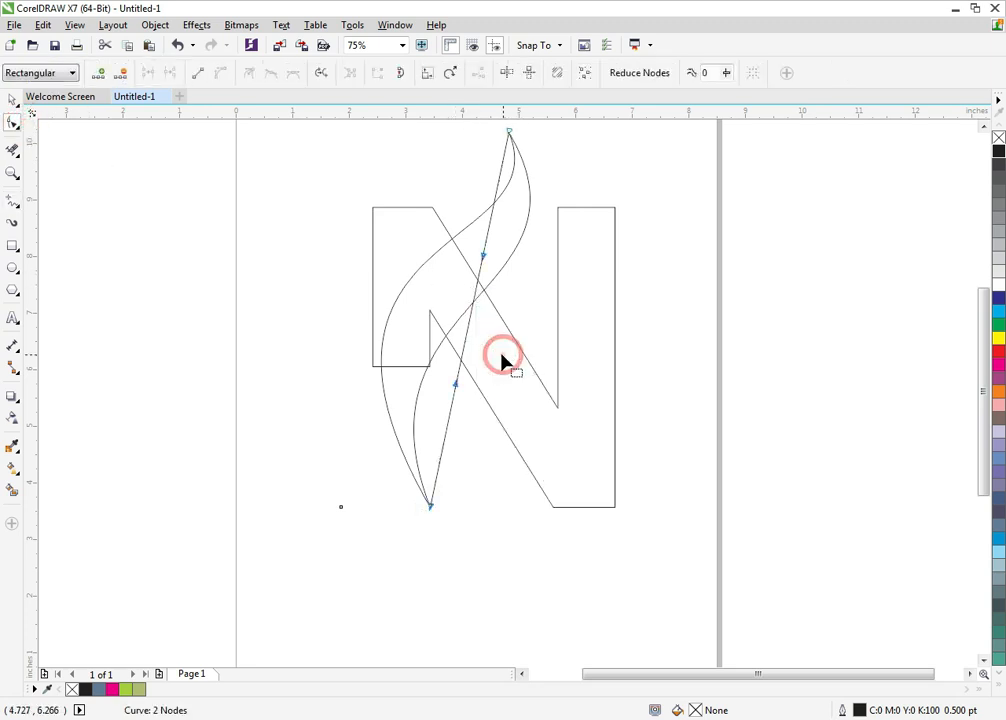
# Bend the separate line between the flame's tips into an S-curve running midway between the flame's two edges
pyautogui.moveTo(455, 386); pyautogui.dragTo(346, 333)
pyautogui.moveTo(482, 259); pyautogui.dragTo(566, 295)
pyautogui.moveTo(346, 328); pyautogui.dragTo(316, 231)
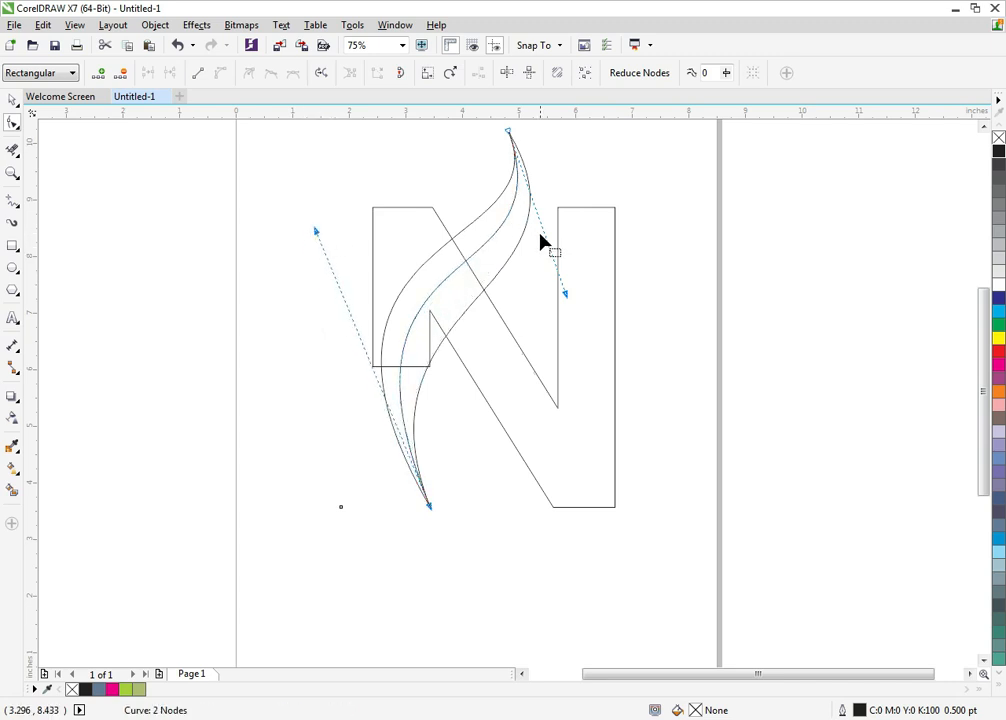
pyautogui.moveTo(565, 298); pyautogui.dragTo(575, 298)
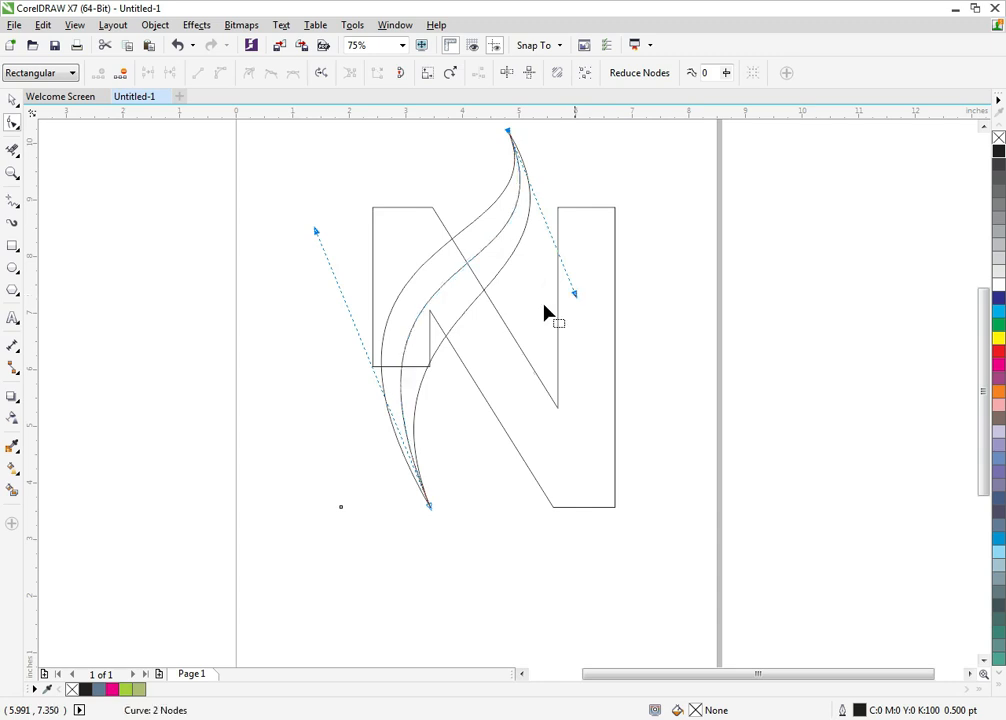
pyautogui.click(12, 102)
pyautogui.click(253, 315)
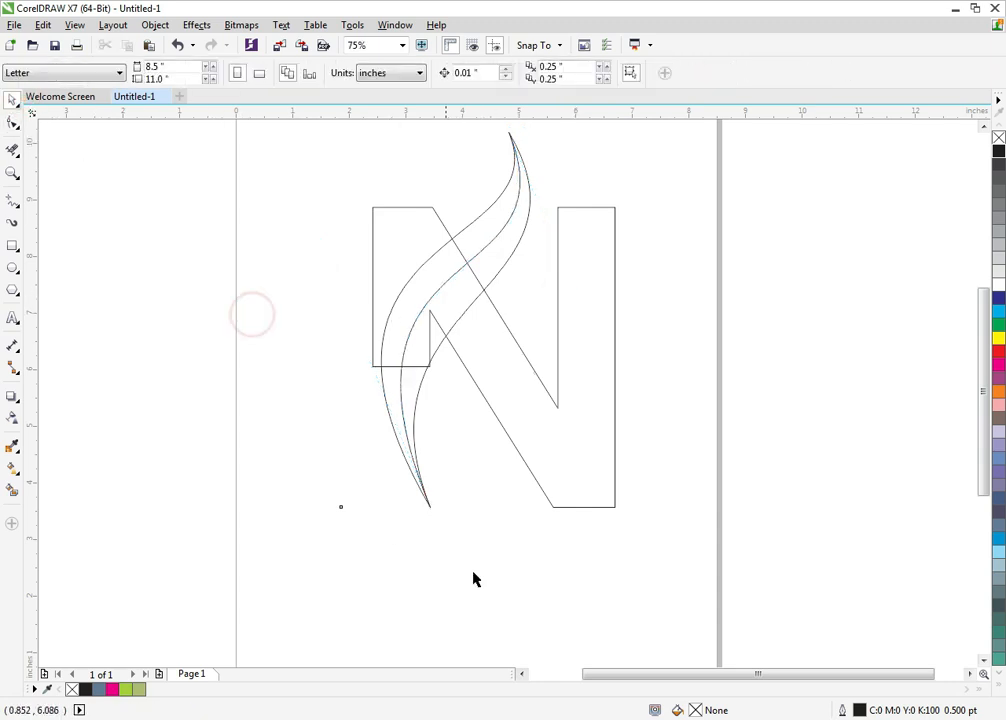
# Remove the parts of the left stem's lower edge that lie inside and past the flame using Virtual Segment Delete
pyautogui.click(374, 253)
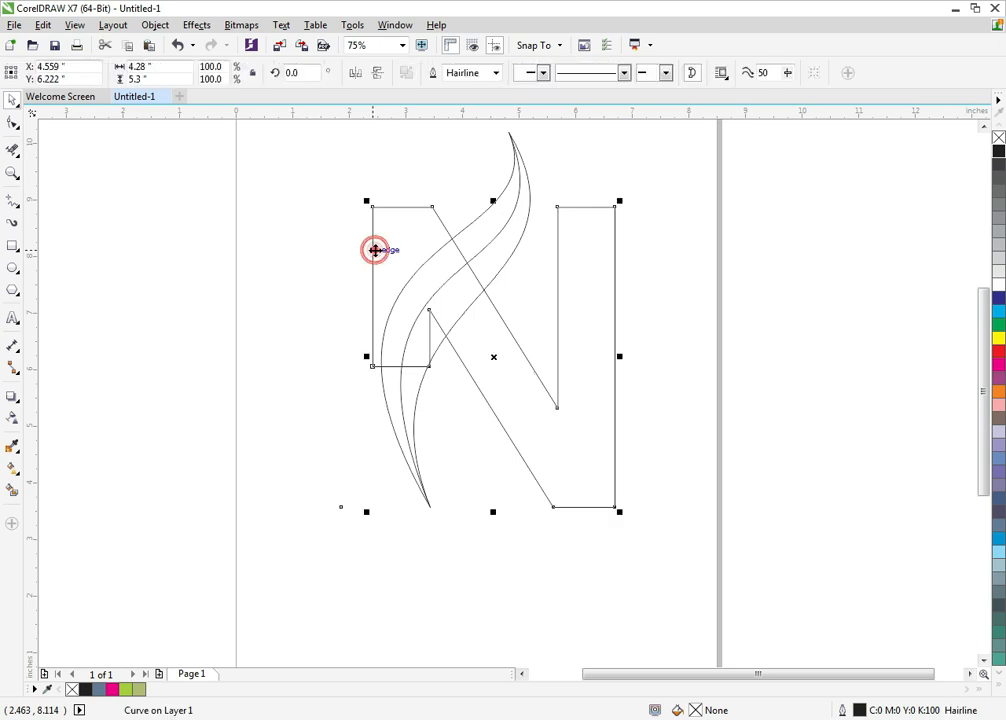
pyautogui.click(16, 156)
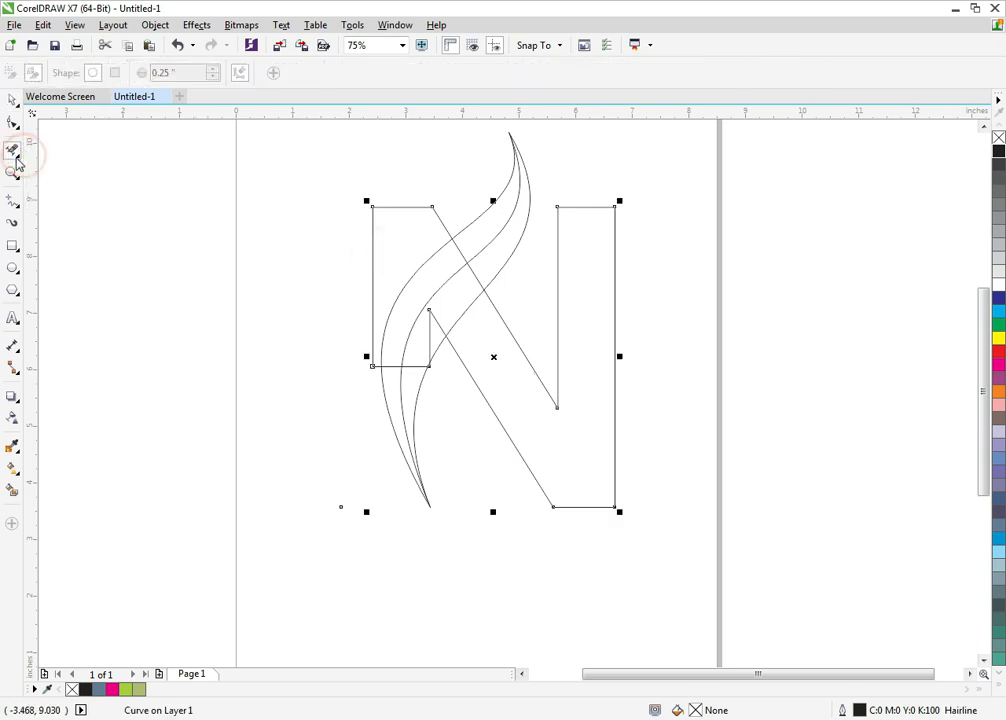
pyautogui.click(16, 160)
pyautogui.click(21, 159)
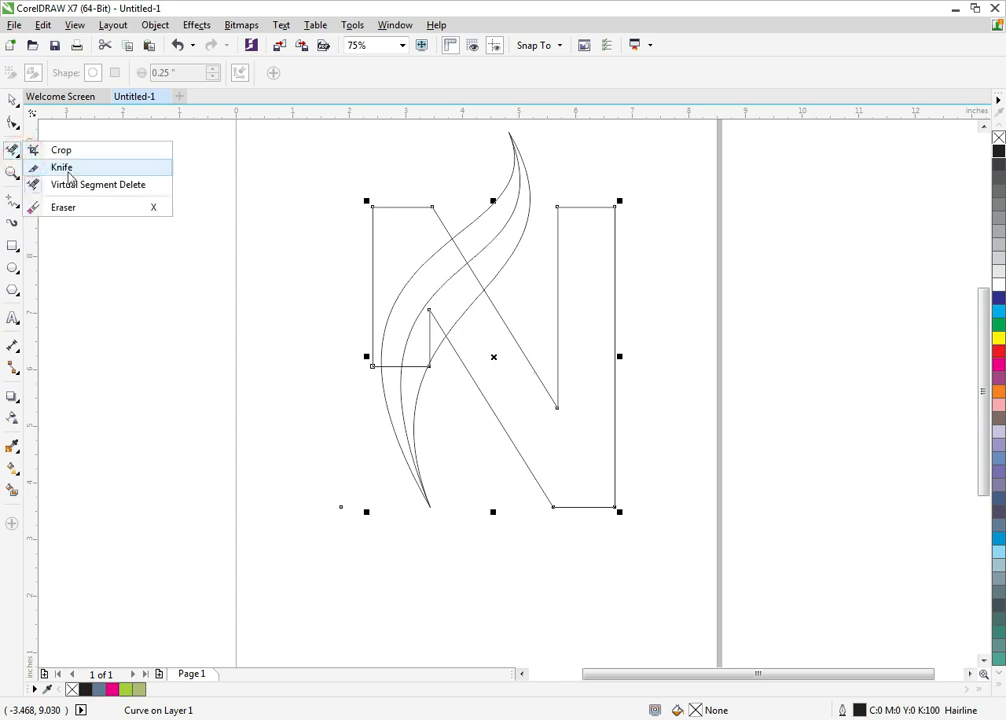
pyautogui.click(77, 185)
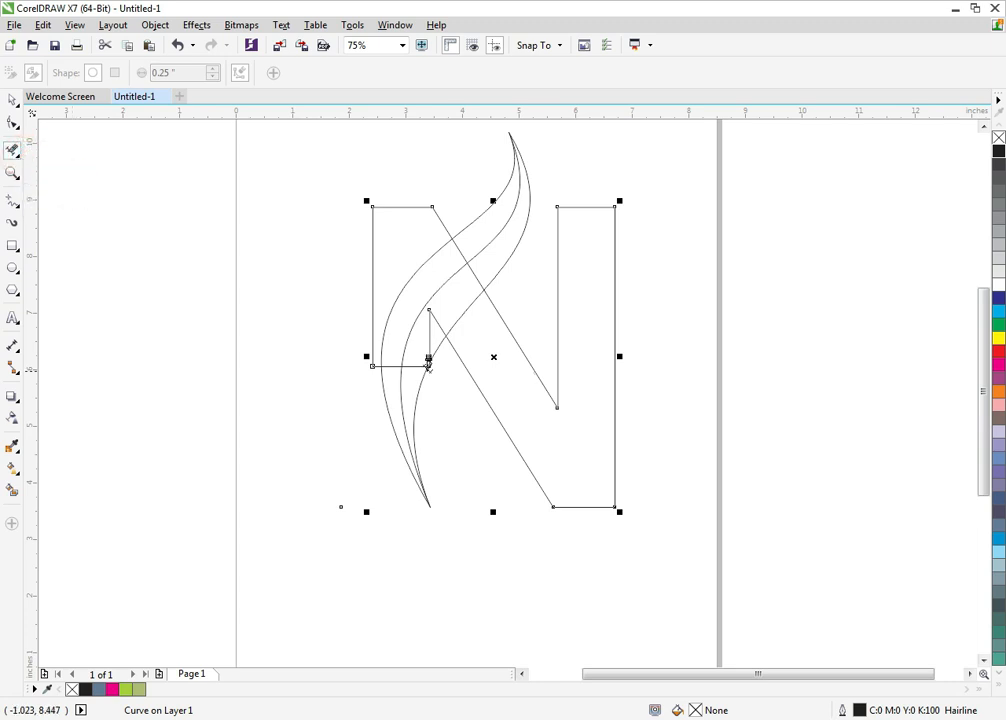
pyautogui.scroll(2, 404, 356)
pyautogui.scroll(4, 404, 356)
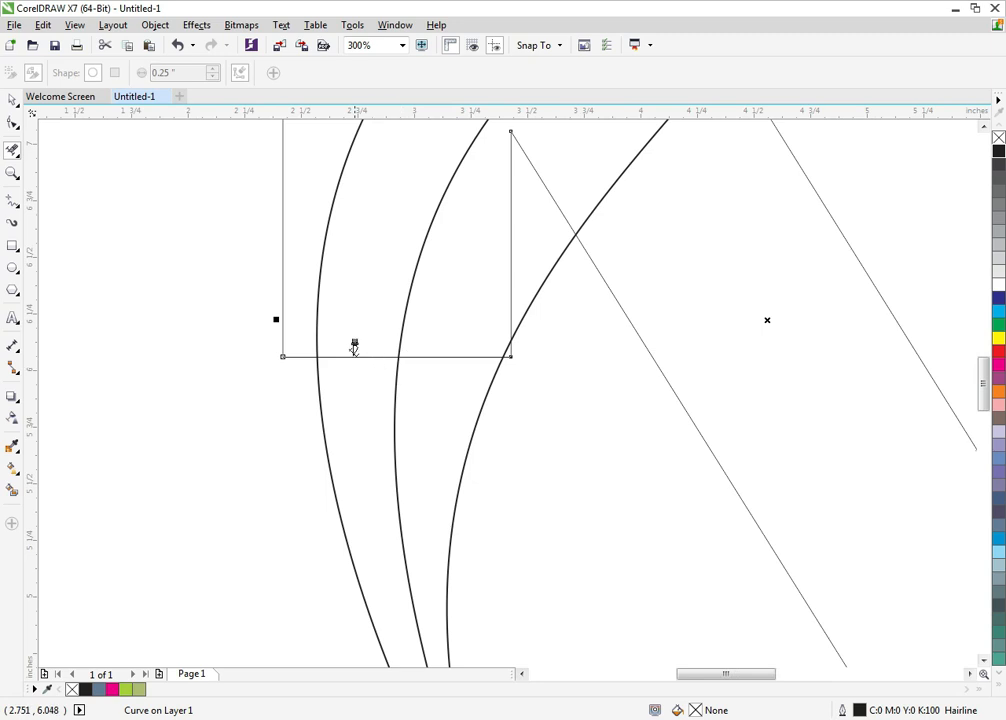
pyautogui.click(356, 354)
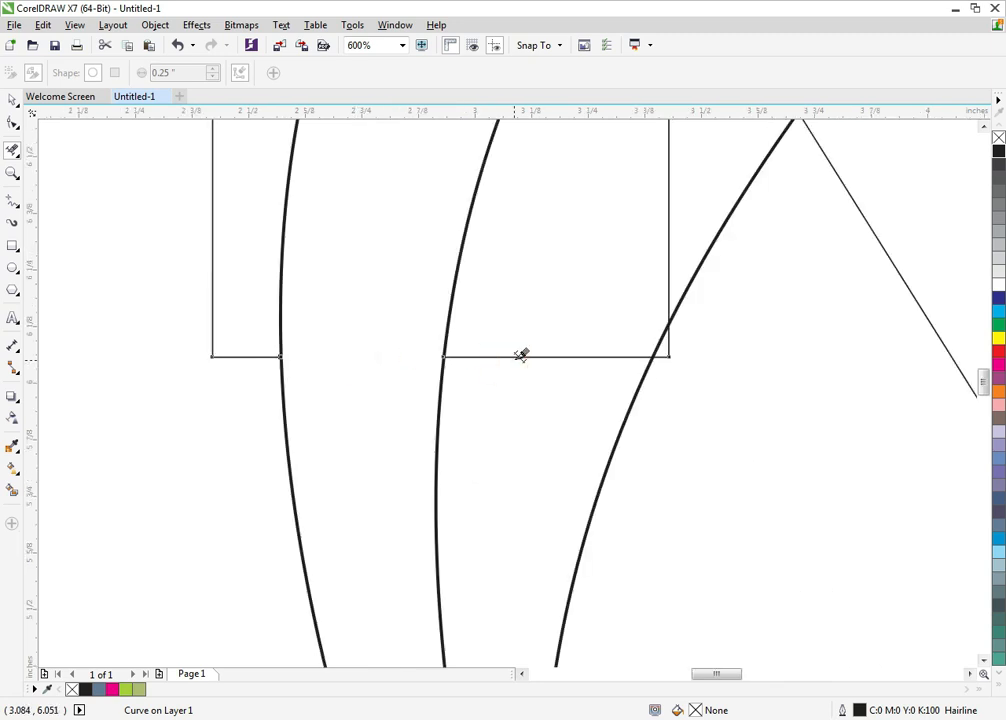
pyautogui.click(516, 351)
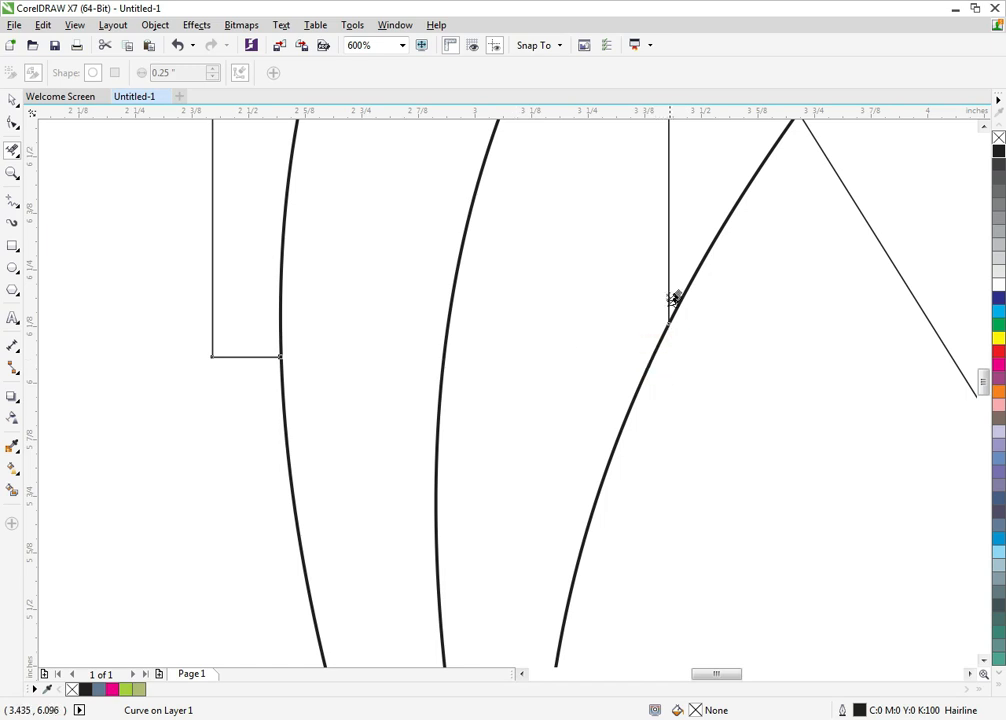
# Delete the left stem's short inner vertical edge and the adjoining piece of the N's lower diagonal inside the flame
pyautogui.click(668, 297)
pyautogui.click(668, 284)
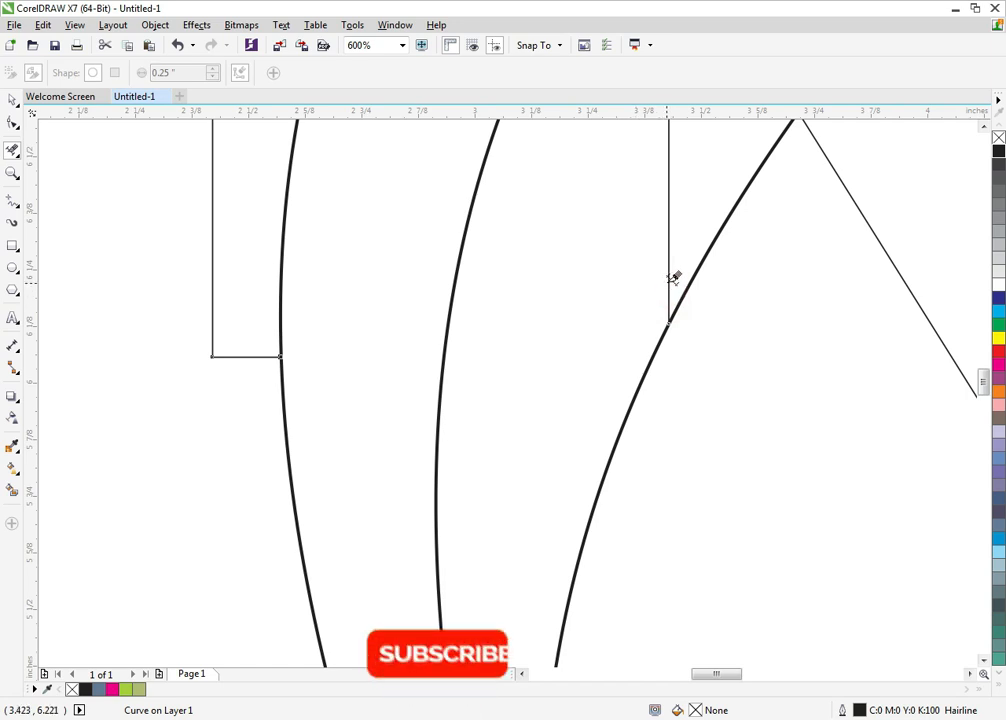
pyautogui.click(667, 281)
pyautogui.click(667, 285)
pyautogui.scroll(-5, 642, 283)
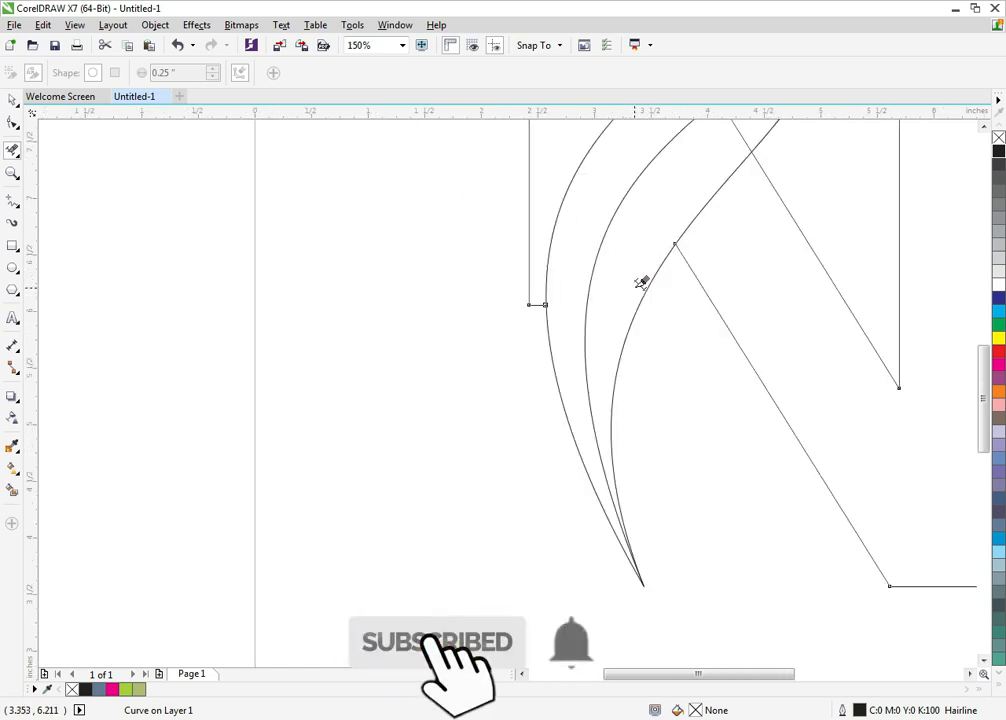
# Delete the segments of the N's upper diagonal edge that cross the flame shape
pyautogui.scroll(4, 674, 146)
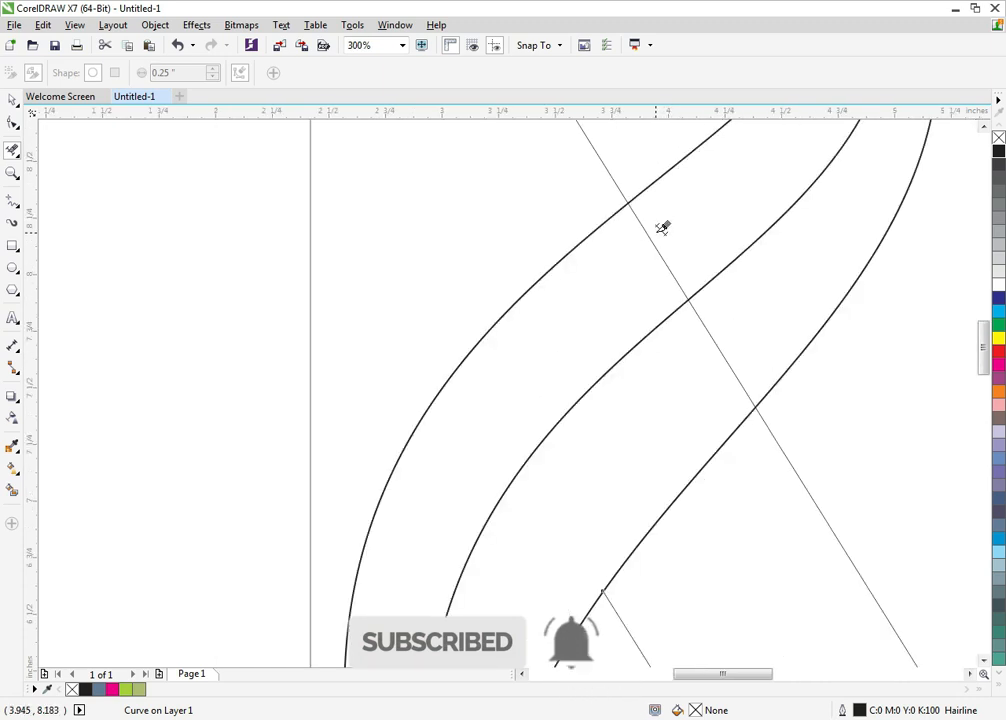
pyautogui.scroll(4, 662, 227)
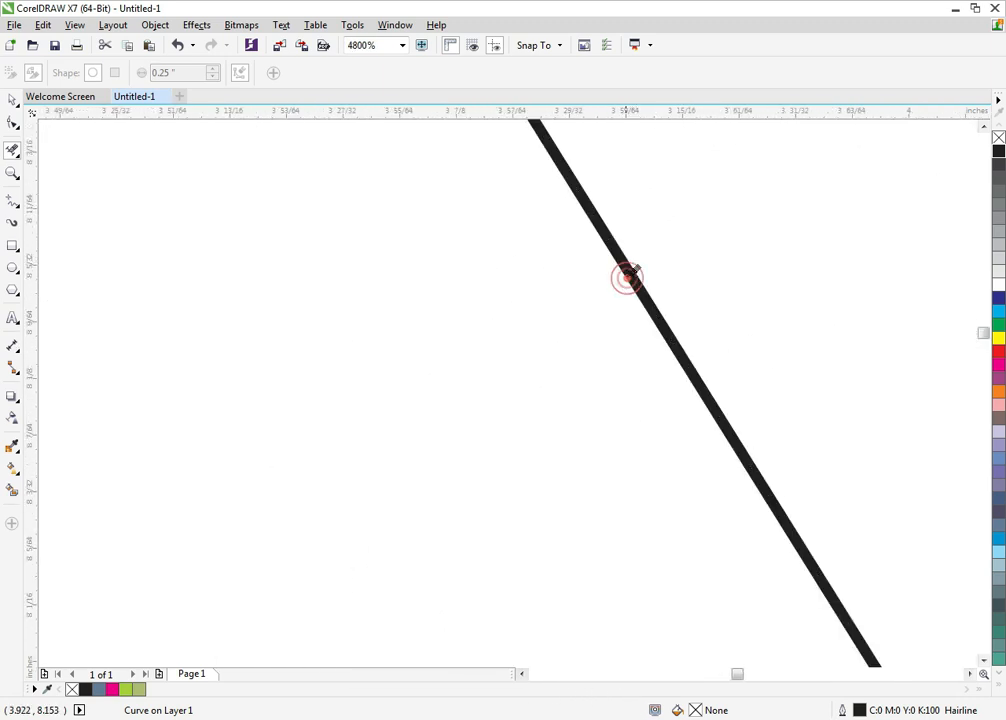
pyautogui.click(627, 271)
pyautogui.scroll(-2, 633, 266)
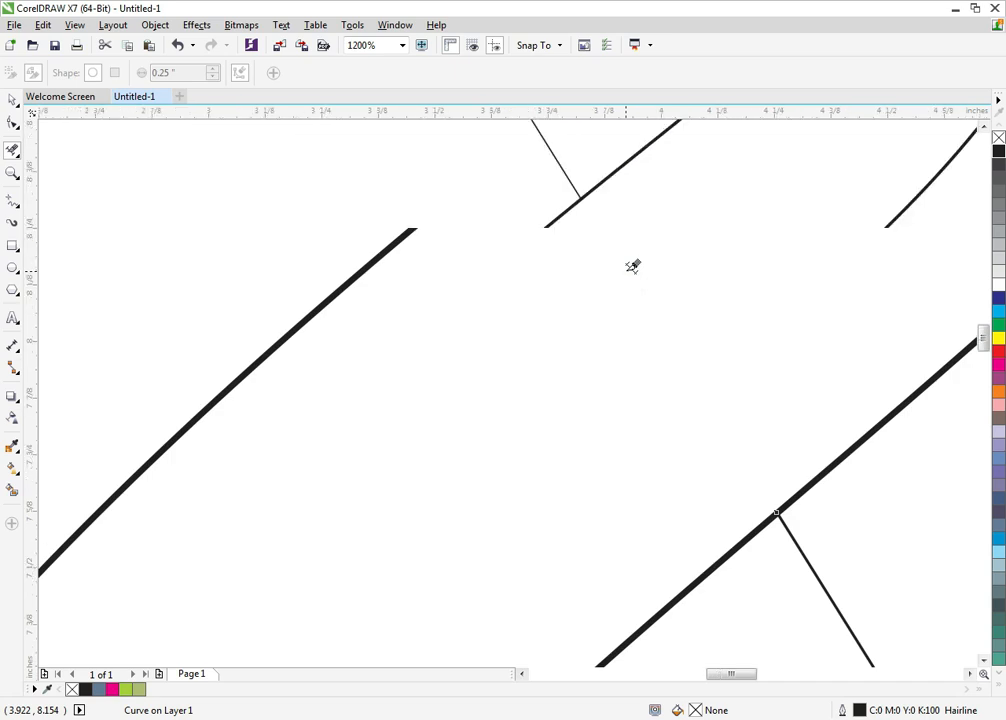
pyautogui.scroll(-1, 633, 266)
pyautogui.click(740, 447)
pyautogui.scroll(-3, 683, 332)
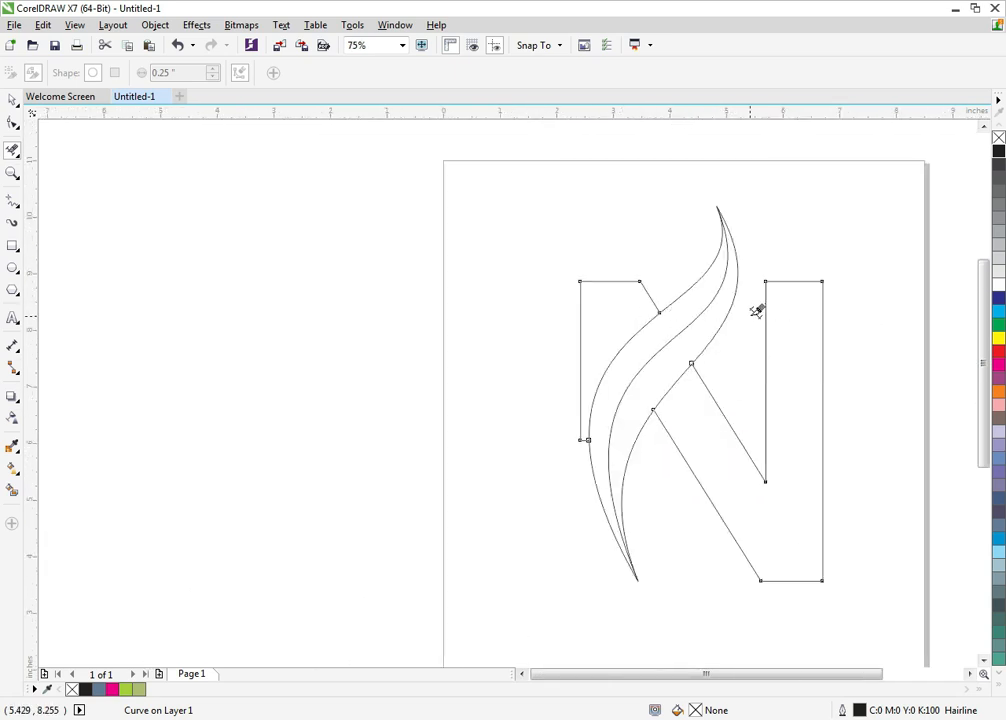
pyautogui.scroll(-1, 845, 317)
pyautogui.scroll(1, 845, 317)
# Smart Fill both parts of the N with magenta (C:0 M:100 Y:0 K:0) and a 0.5 pt black outline
pyautogui.click(13, 100)
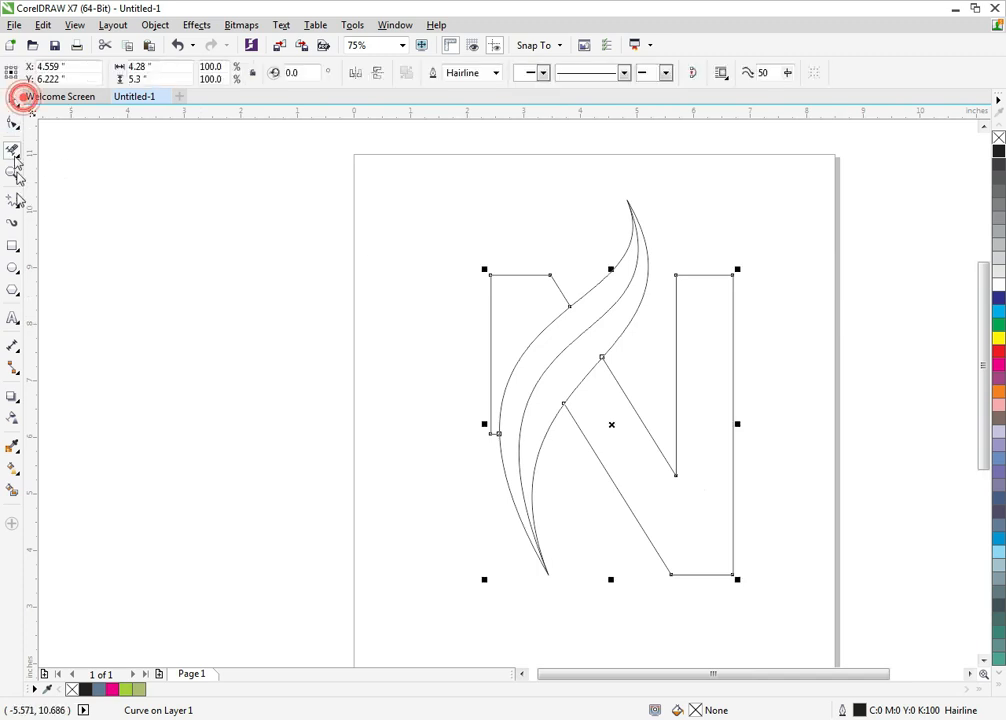
pyautogui.moveTo(402, 168); pyautogui.dragTo(829, 631)
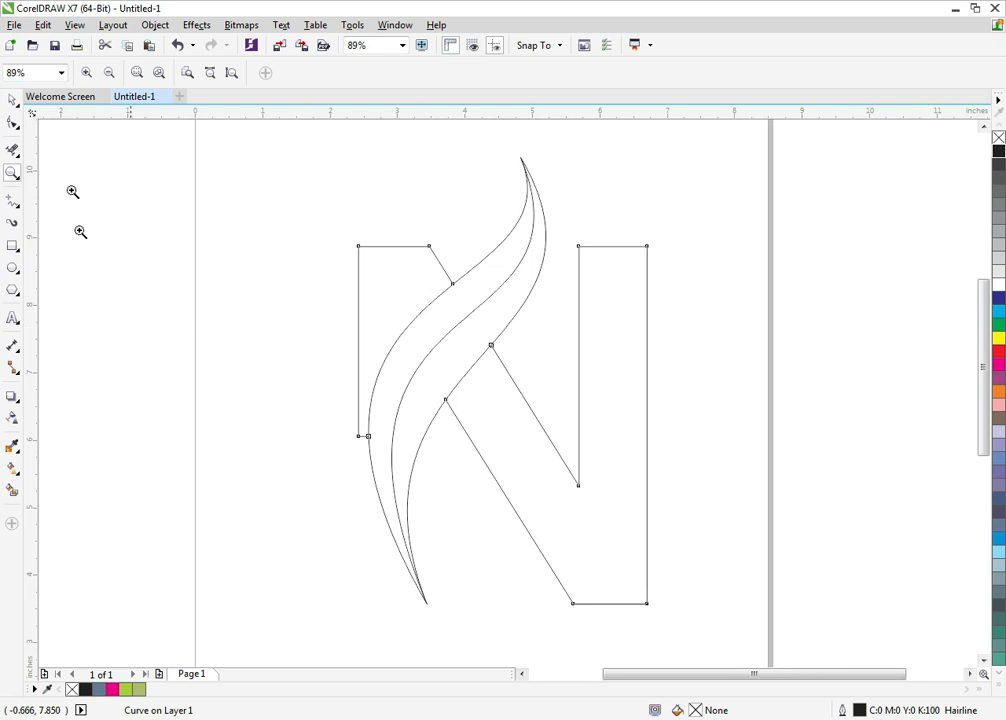
pyautogui.click(13, 100)
pyautogui.click(128, 227)
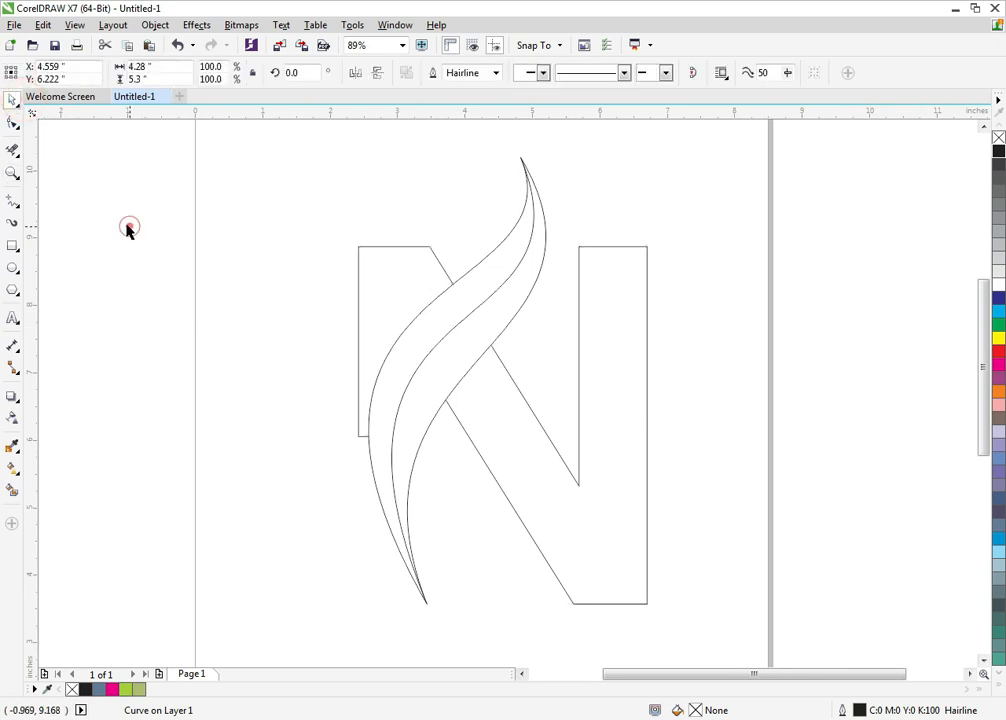
pyautogui.click(13, 491)
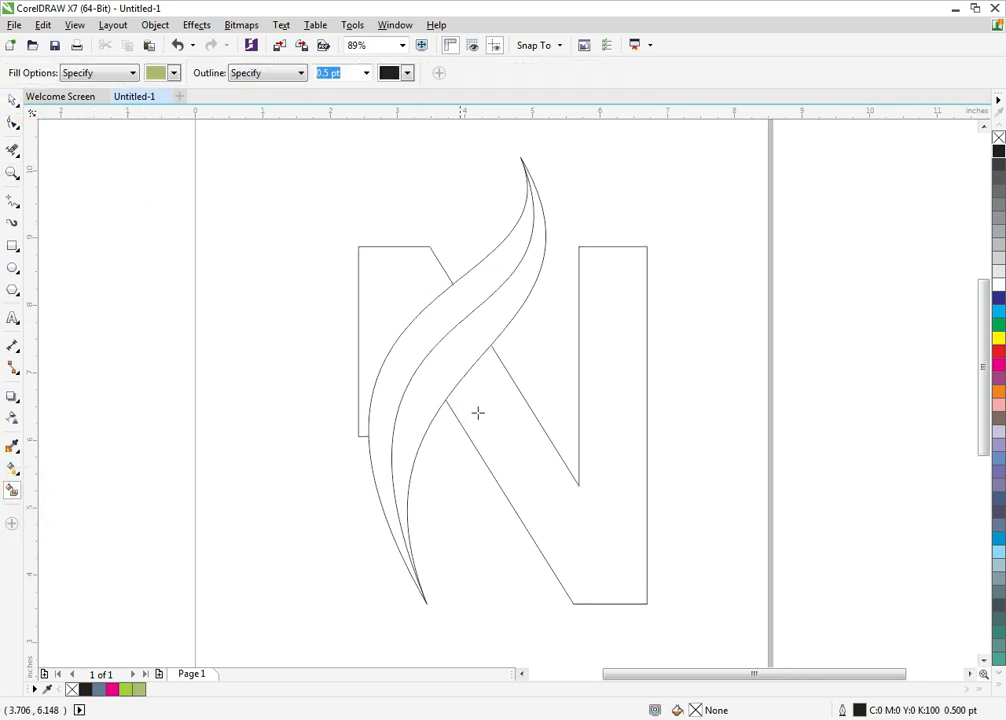
pyautogui.click(174, 73)
pyautogui.moveTo(227, 153); pyautogui.dragTo(230, 110)
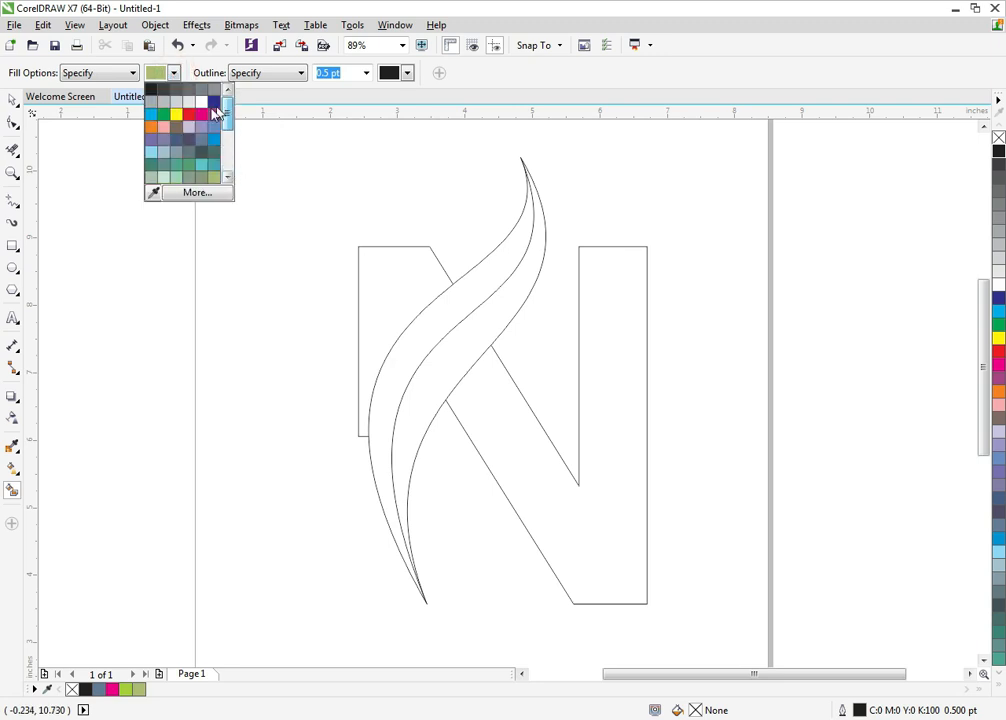
pyautogui.click(203, 114)
pyautogui.click(373, 272)
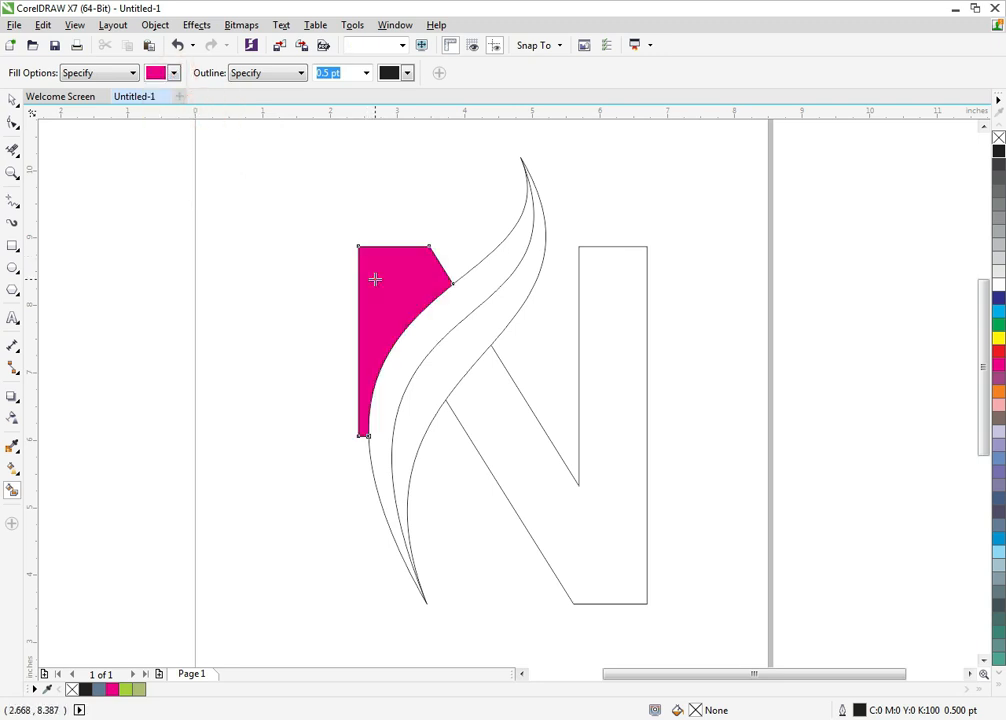
pyautogui.click(528, 461)
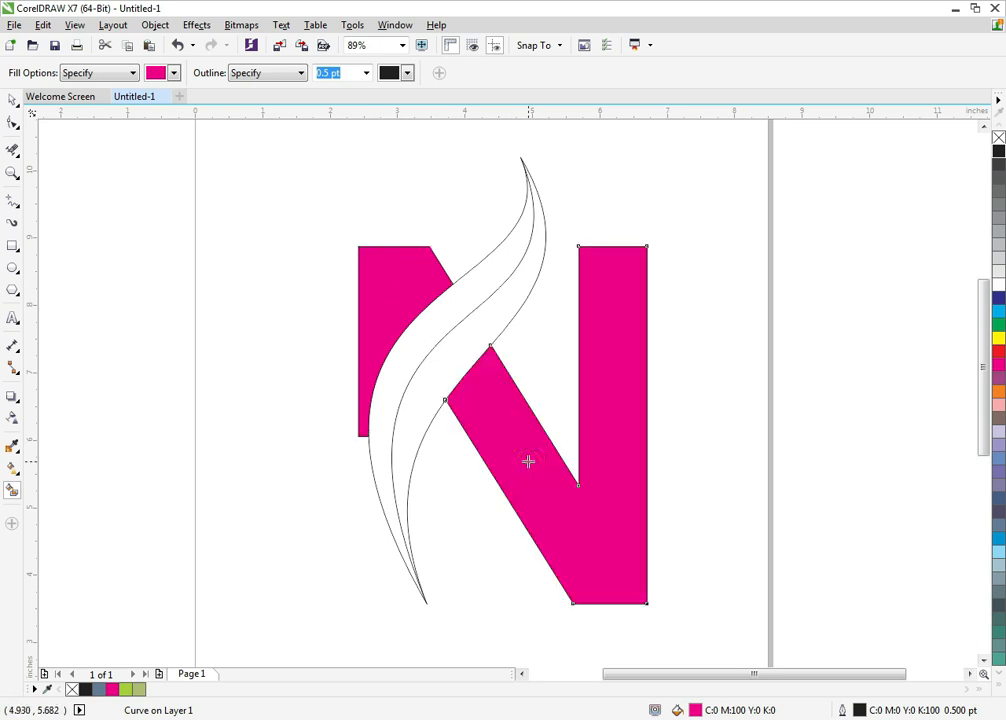
# Smart Fill the flame's left band with lime green (C:40 M:0 Y:100 K:0) and its right band with olive green
pyautogui.click(174, 73)
pyautogui.click(168, 172)
pyautogui.click(415, 342)
pyautogui.click(174, 73)
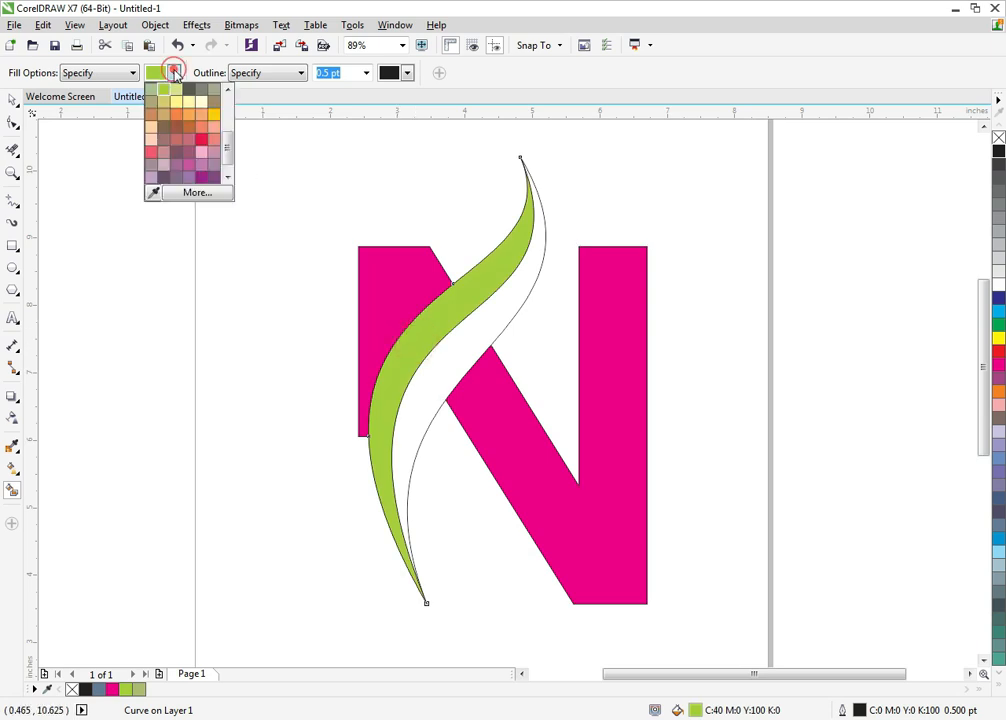
pyautogui.moveTo(228, 157); pyautogui.dragTo(228, 130)
pyautogui.click(215, 128)
pyautogui.click(460, 360)
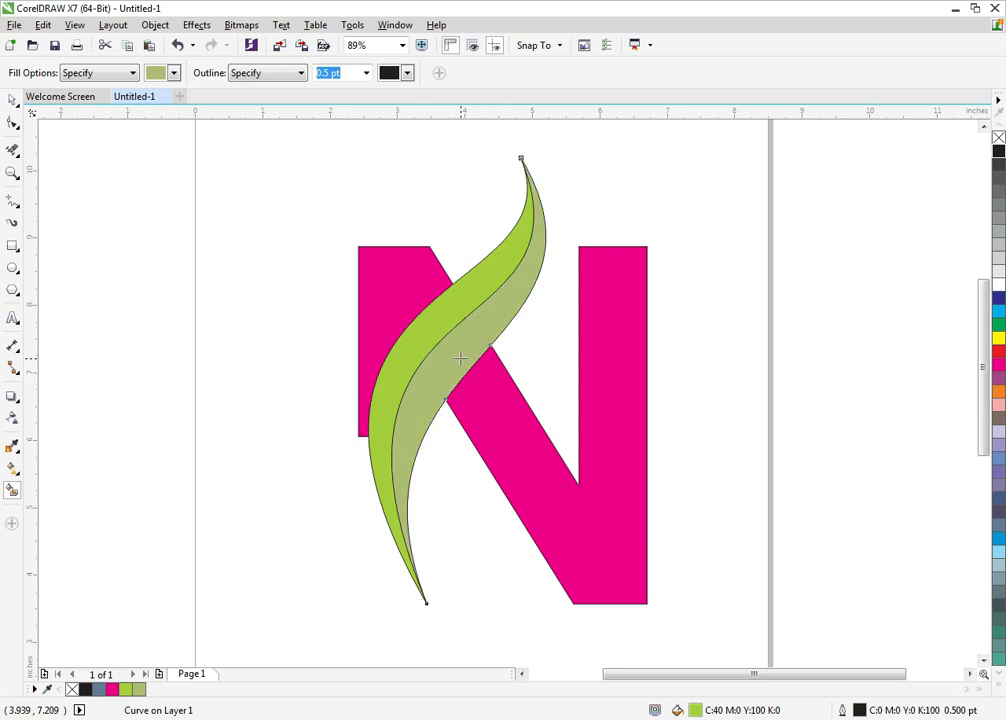
# Select all the logo's objects and set their outline width to None
pyautogui.click(14, 100)
pyautogui.click(270, 190)
pyautogui.moveTo(256, 133); pyautogui.dragTo(683, 628)
pyautogui.scroll(-2, 528, 337)
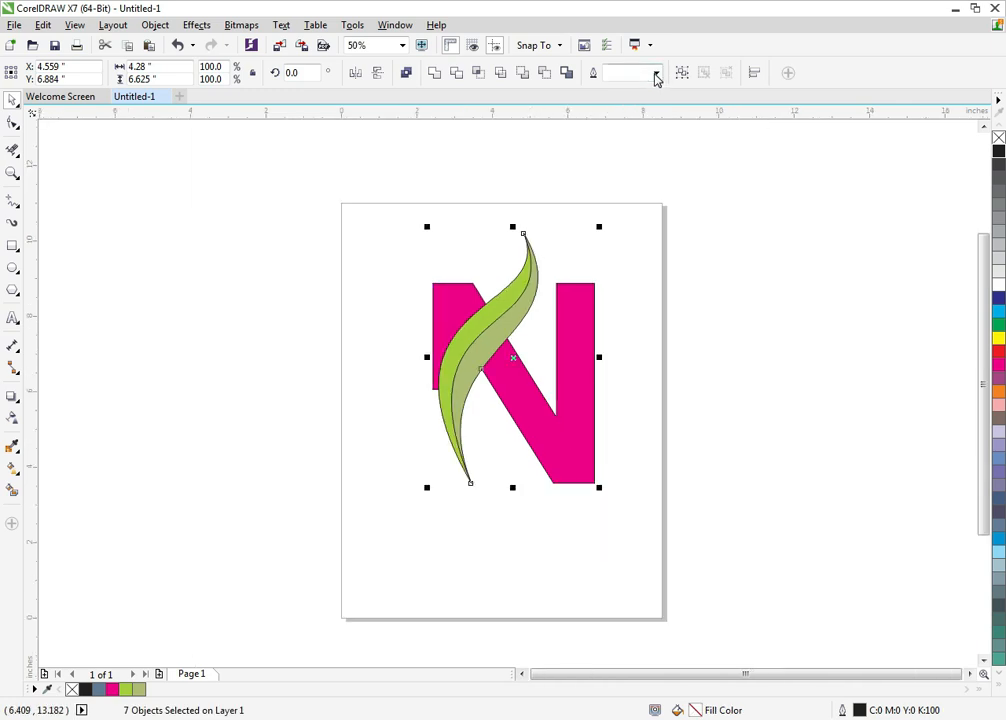
pyautogui.click(656, 76)
pyautogui.click(613, 89)
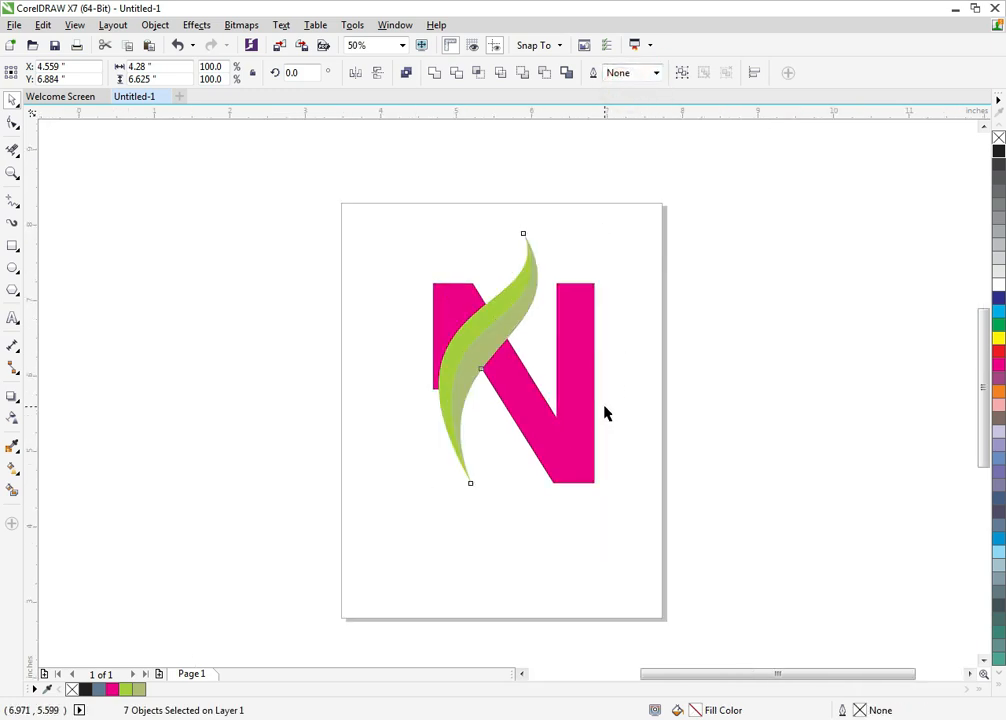
pyautogui.scroll(2, 605, 413)
pyautogui.scroll(-2, 582, 379)
pyautogui.click(12, 172)
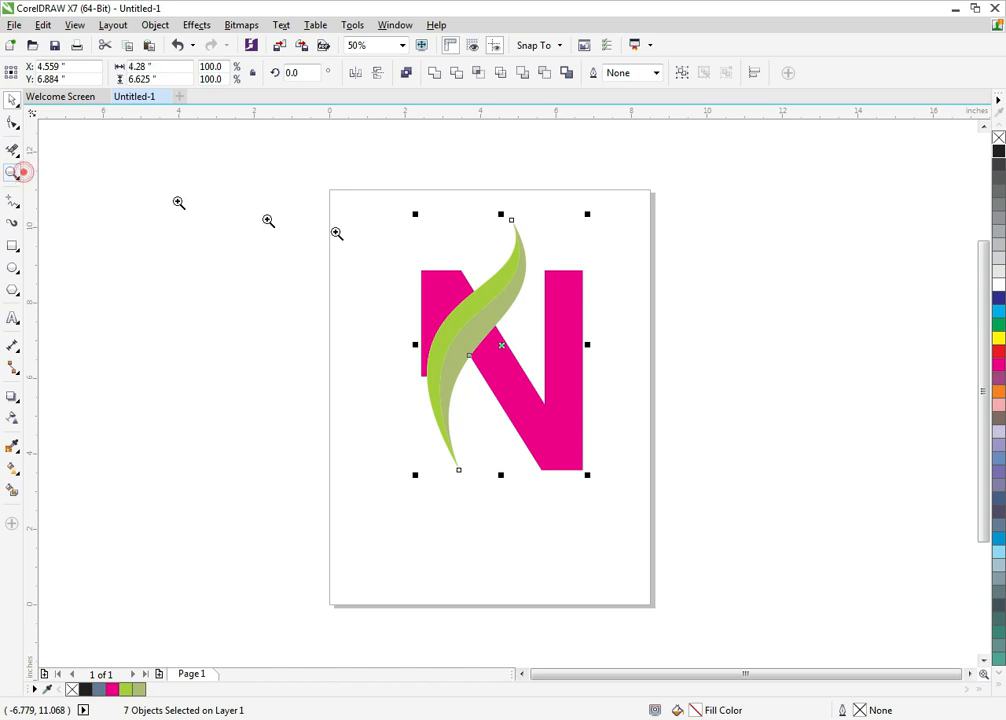
pyautogui.moveTo(369, 209); pyautogui.dragTo(659, 497)
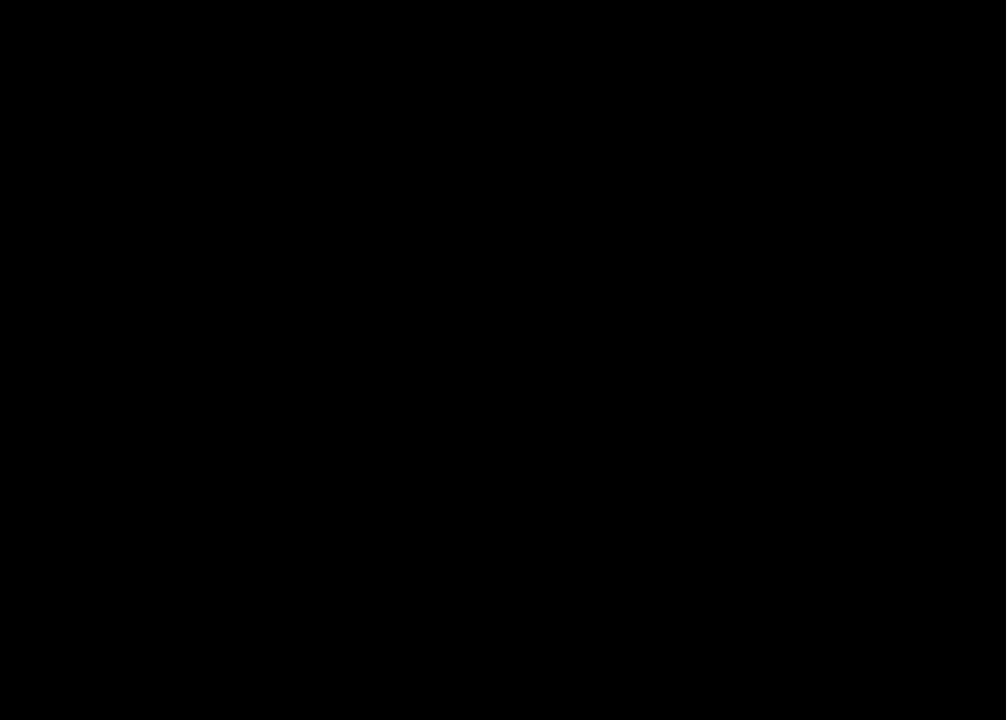